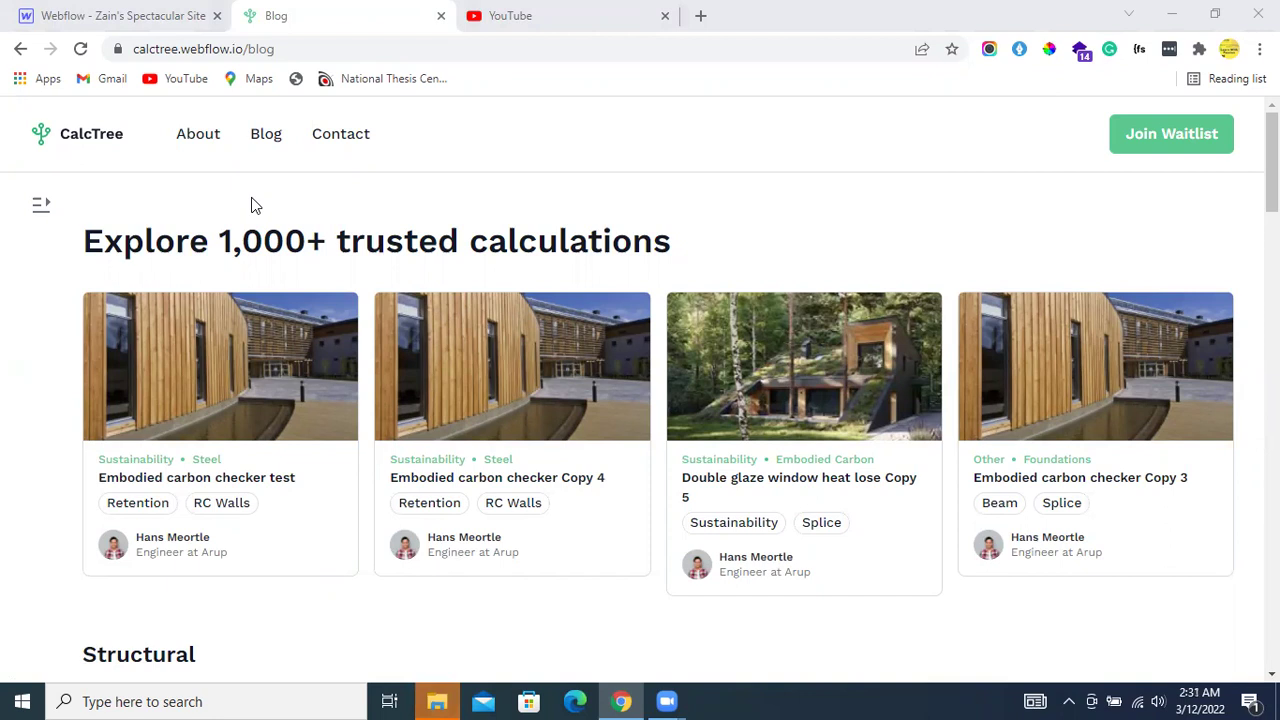
# Browse the CalcTree blog listing, expanding and then collapsing the categories sidebar.
pyautogui.scroll(-3, 305, 250)
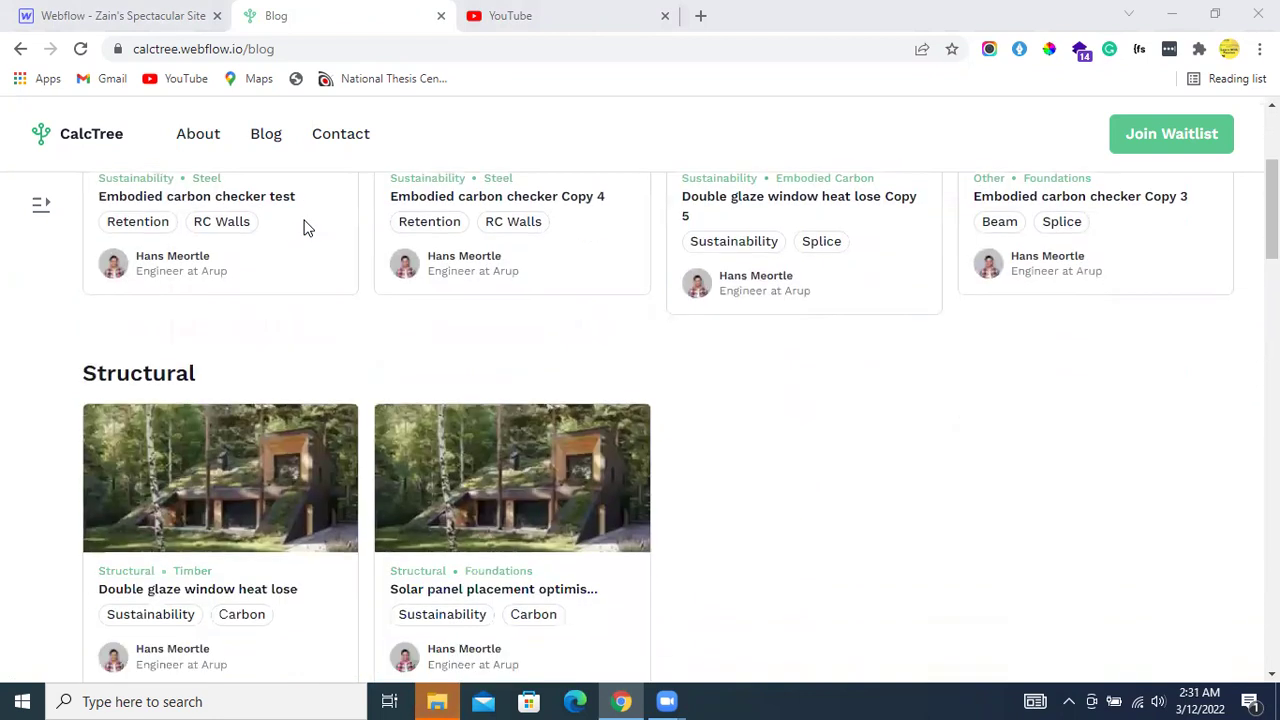
pyautogui.scroll(-7, 305, 228)
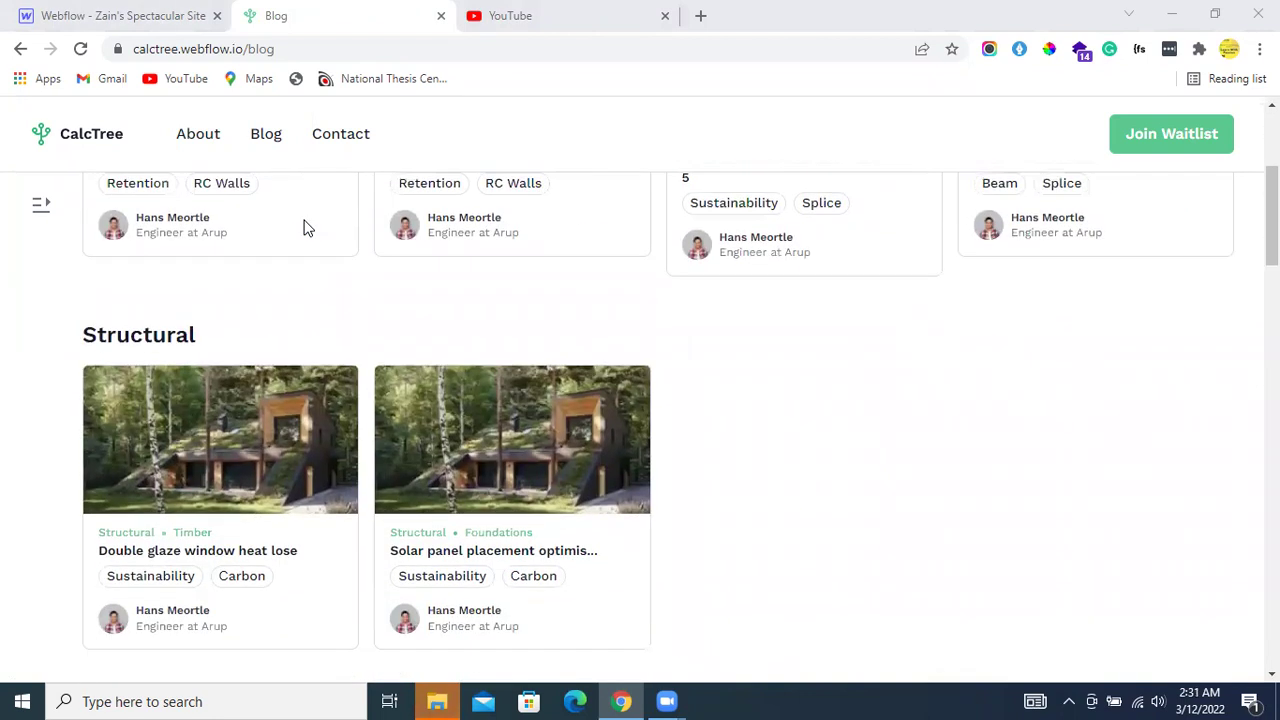
pyautogui.click(40, 203)
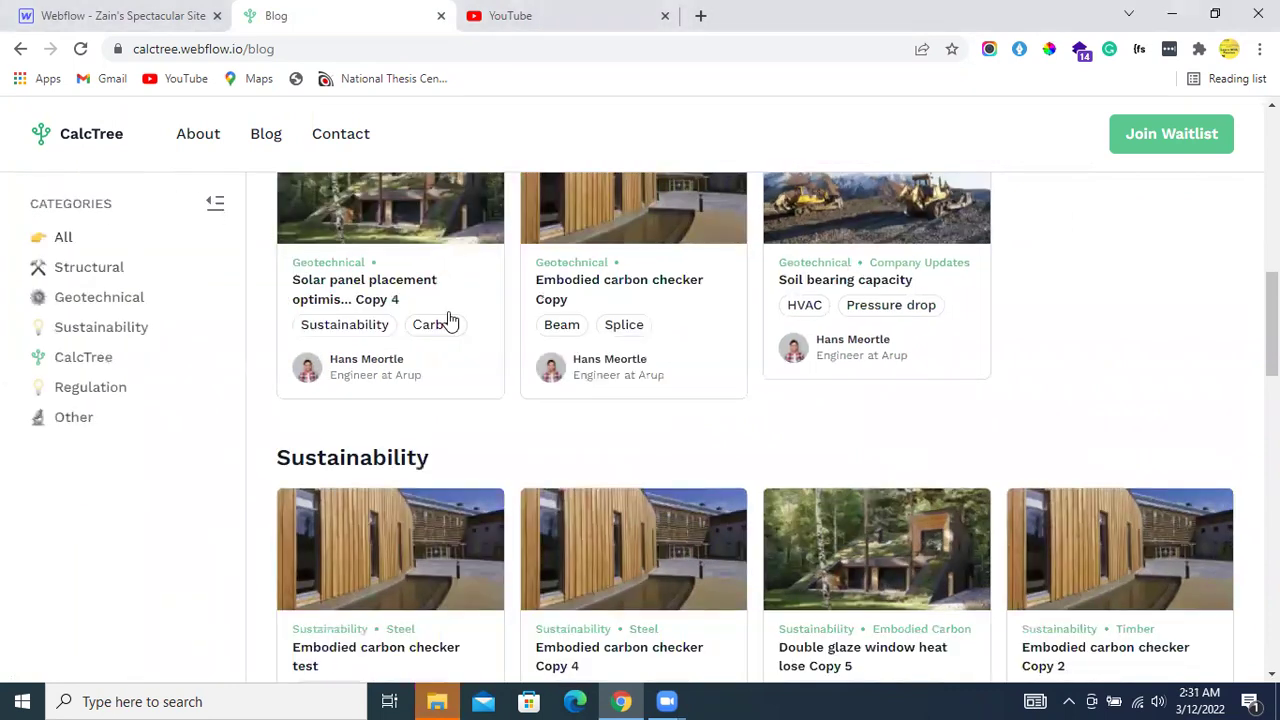
pyautogui.scroll(-1, 449, 320)
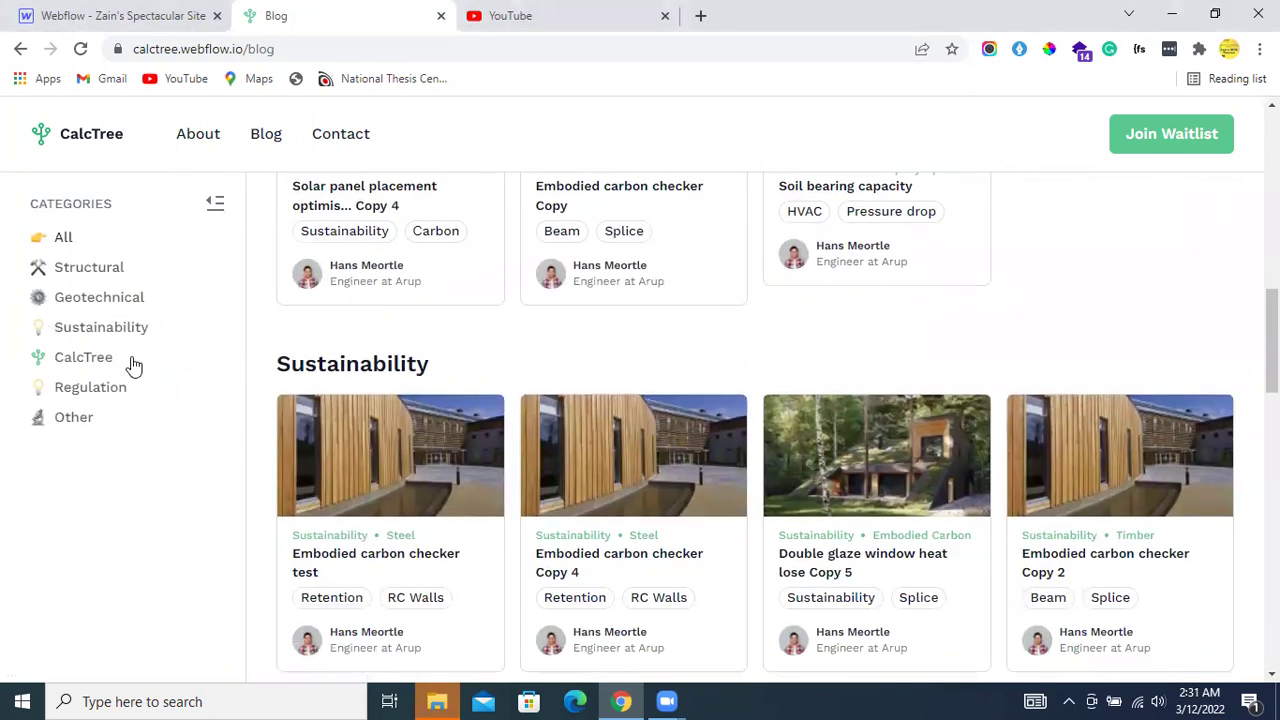
pyautogui.scroll(-5, 430, 445)
pyautogui.scroll(-10, 430, 445)
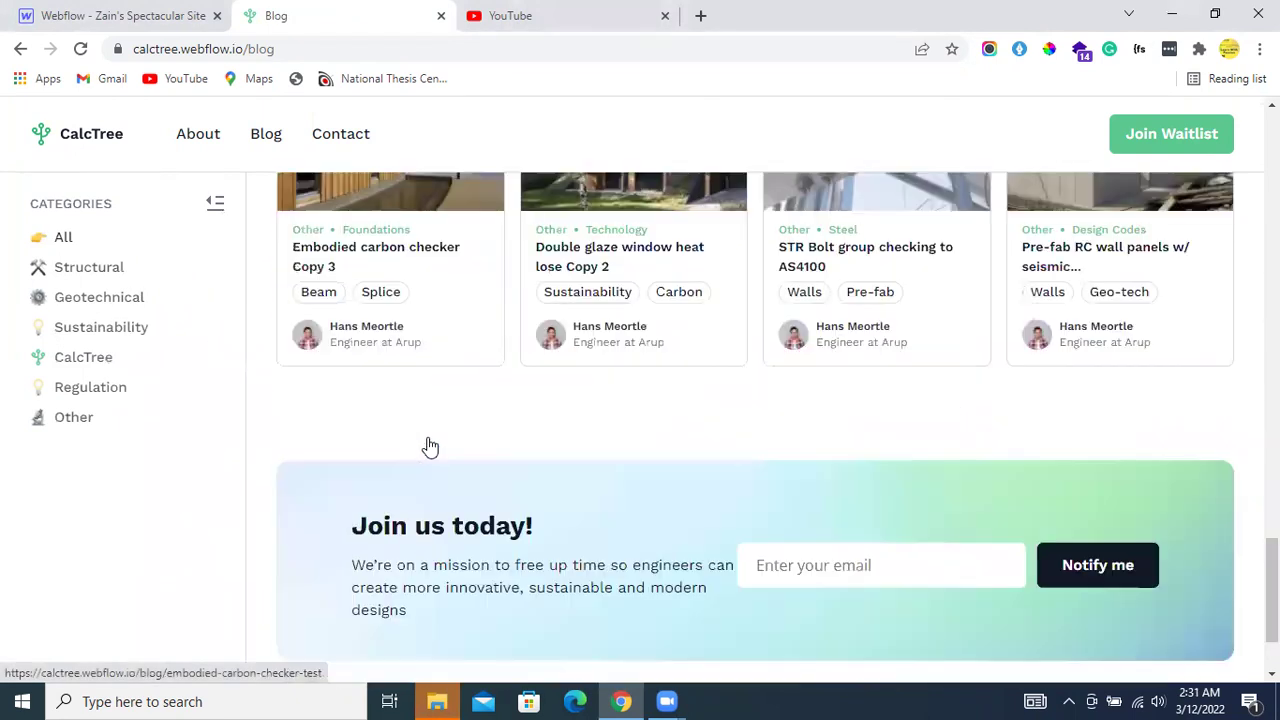
pyautogui.scroll(6, 430, 447)
pyautogui.scroll(6, 430, 447)
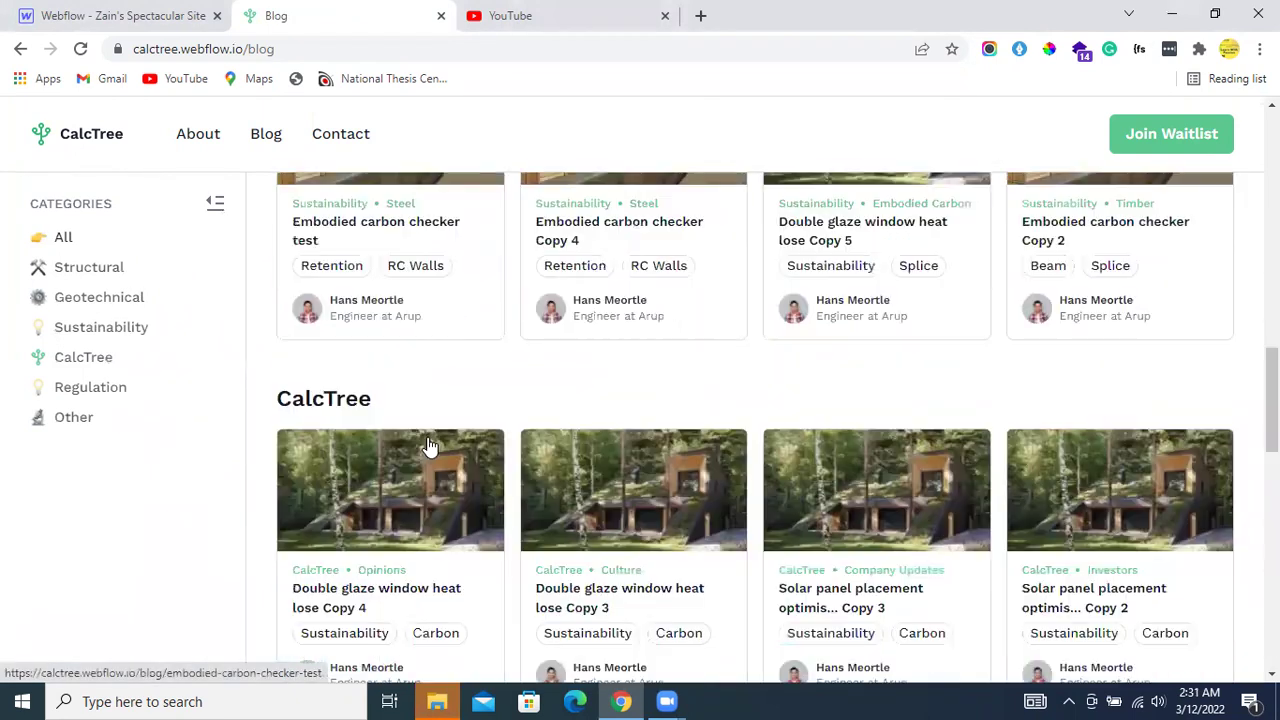
pyautogui.scroll(-7, 430, 447)
pyautogui.scroll(-5, 430, 445)
pyautogui.scroll(5, 430, 445)
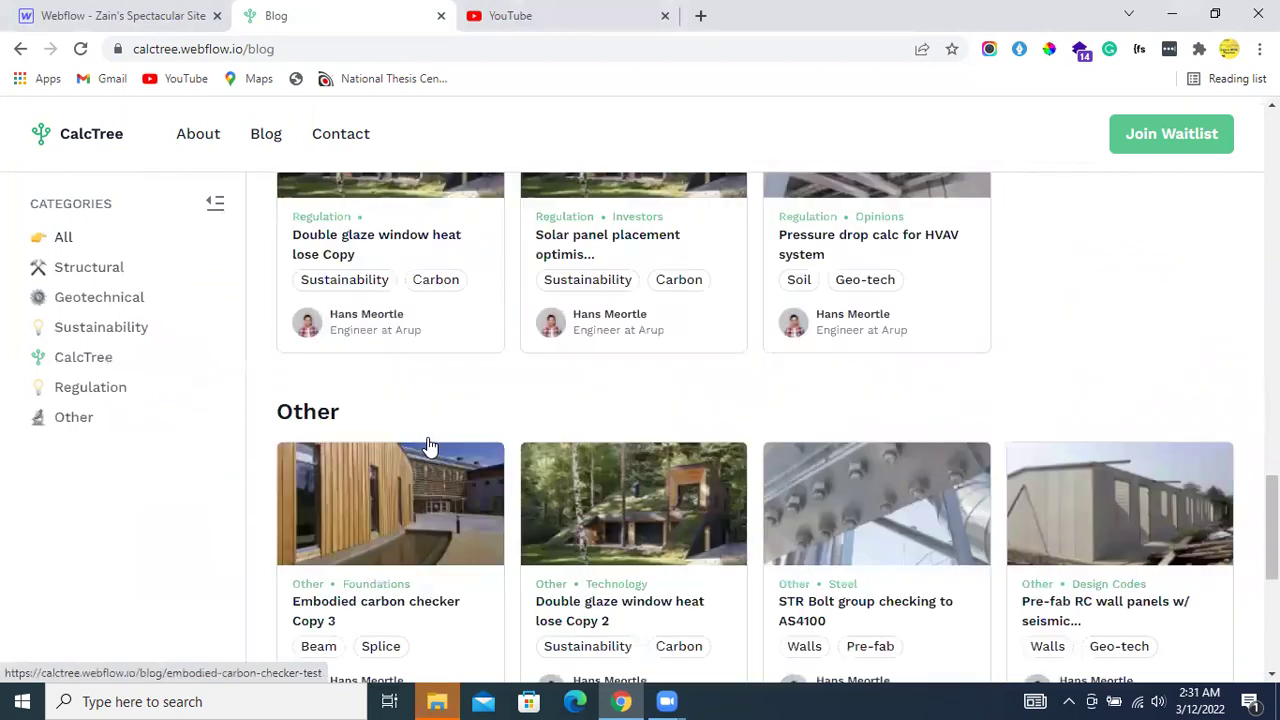
pyautogui.scroll(-5, 430, 445)
pyautogui.scroll(6, 430, 445)
pyautogui.scroll(8, 430, 445)
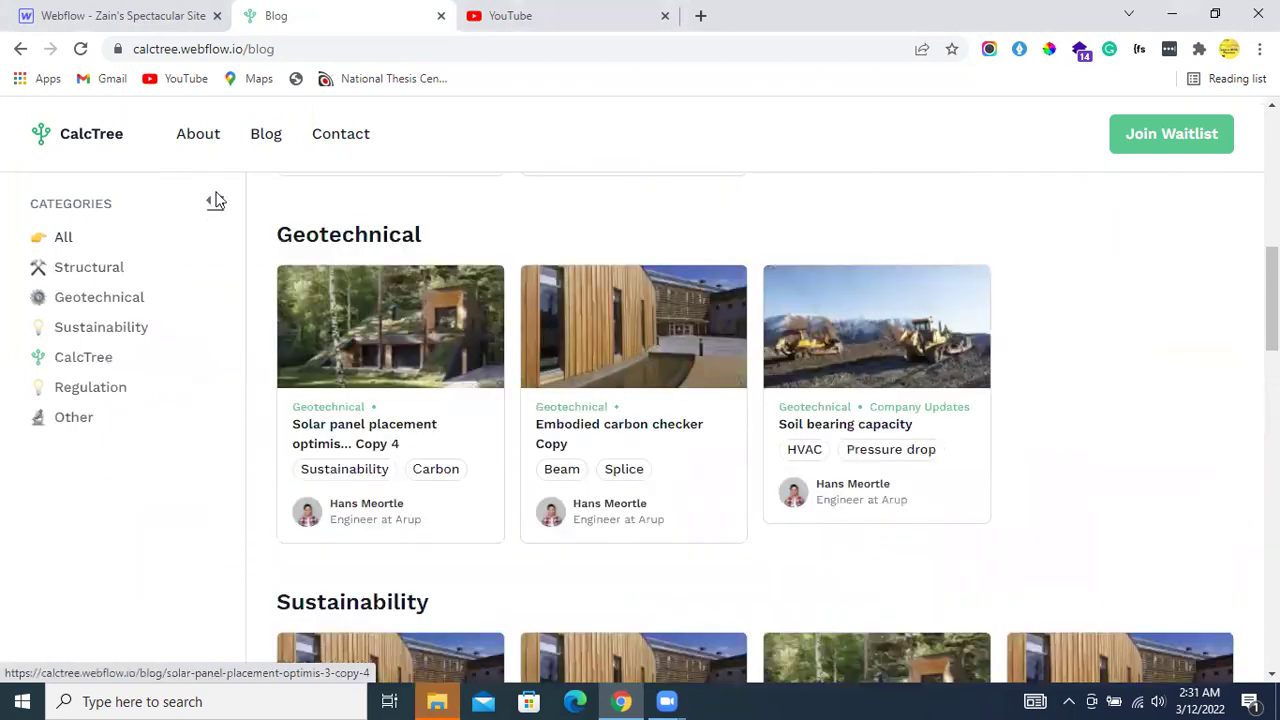
pyautogui.click(217, 208)
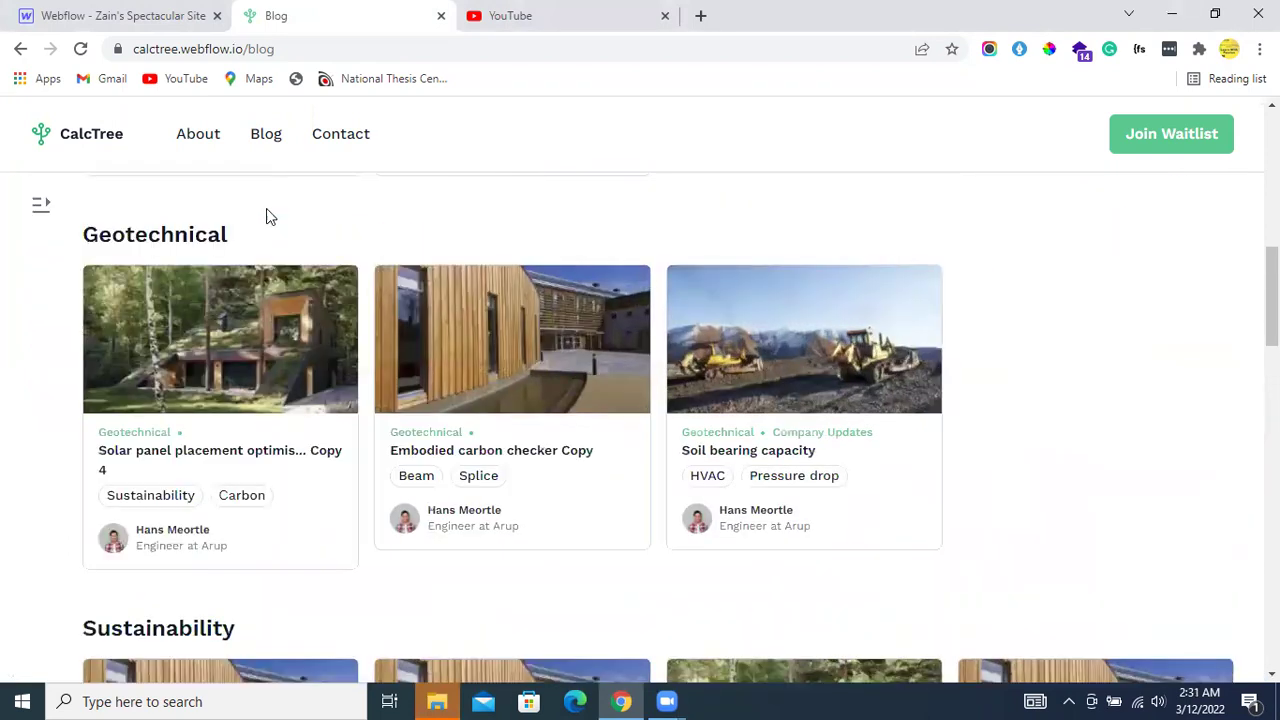
pyautogui.scroll(8, 351, 315)
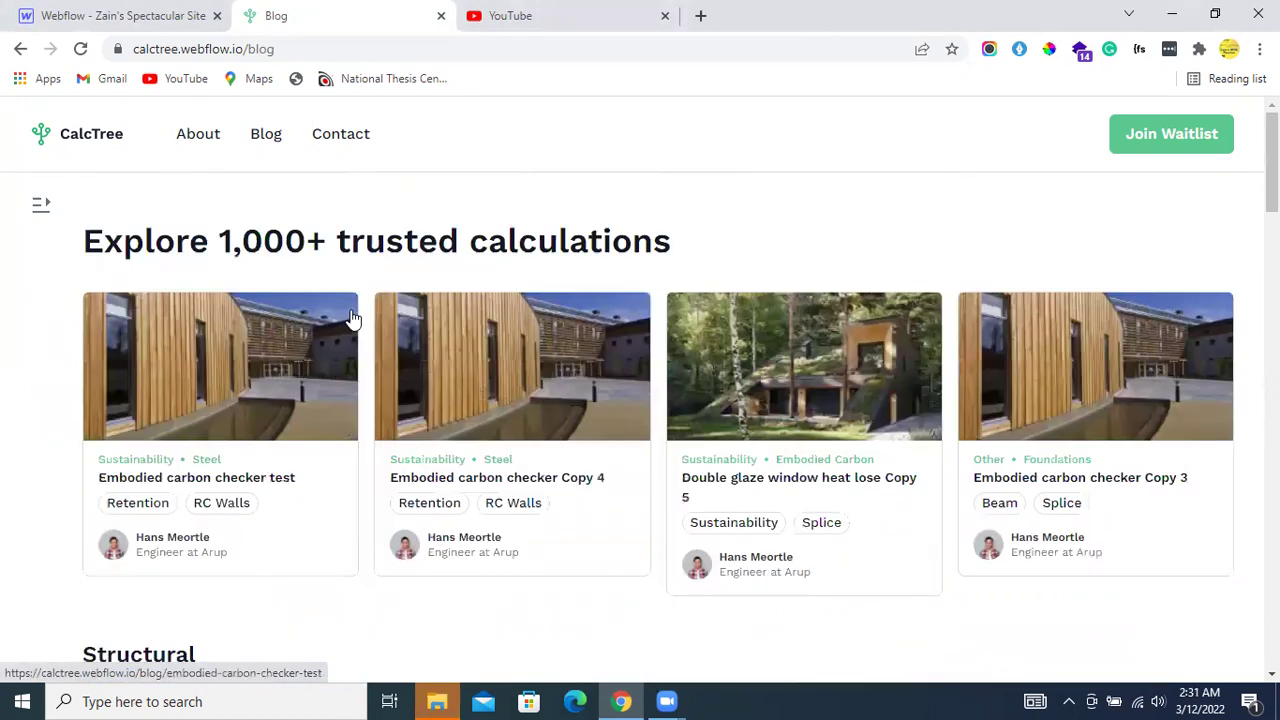
pyautogui.scroll(-5, 351, 318)
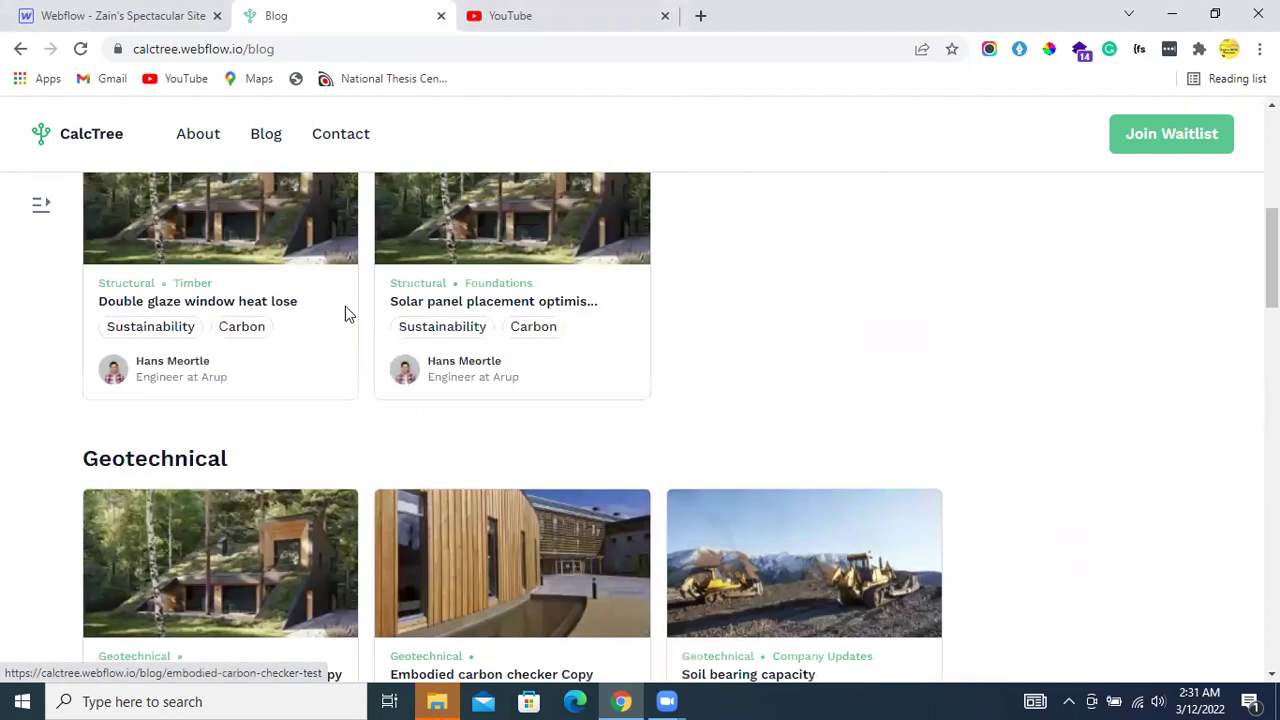
pyautogui.scroll(5, 209, 294)
pyautogui.scroll(1, 215, 300)
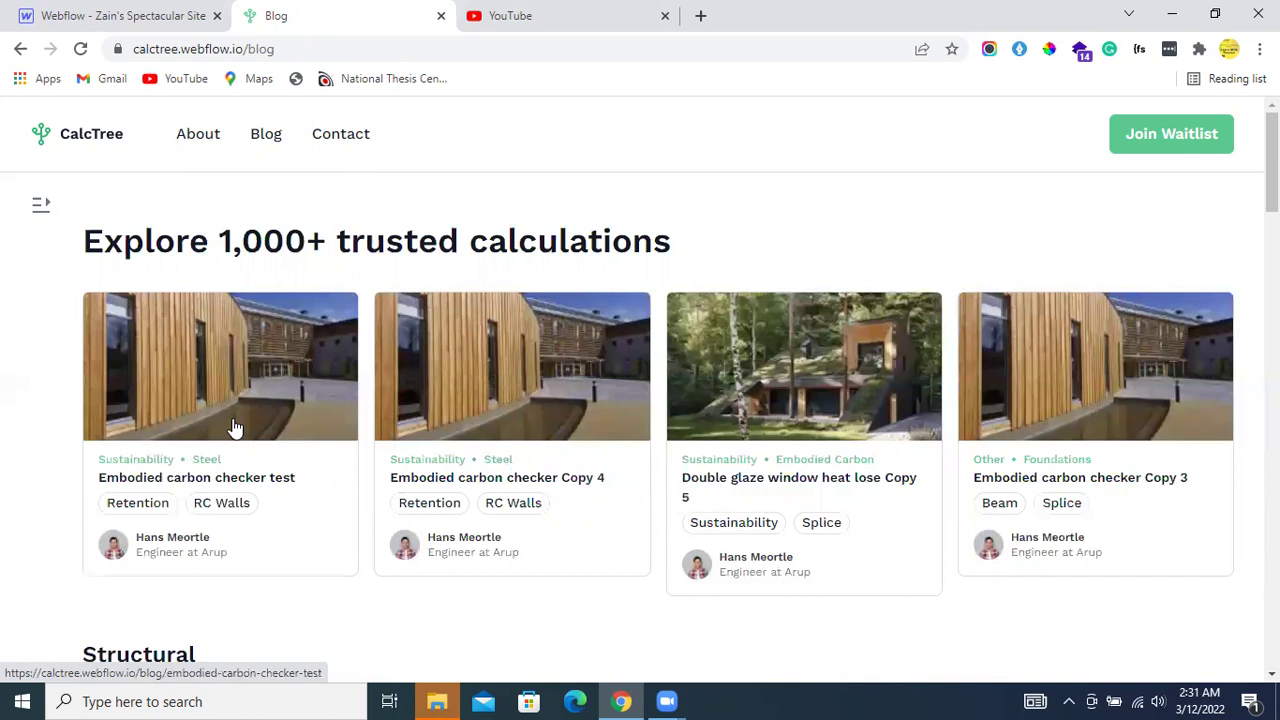
# Open the 'Embodied carbon checker test' article and scroll through its content.
pyautogui.click(233, 427)
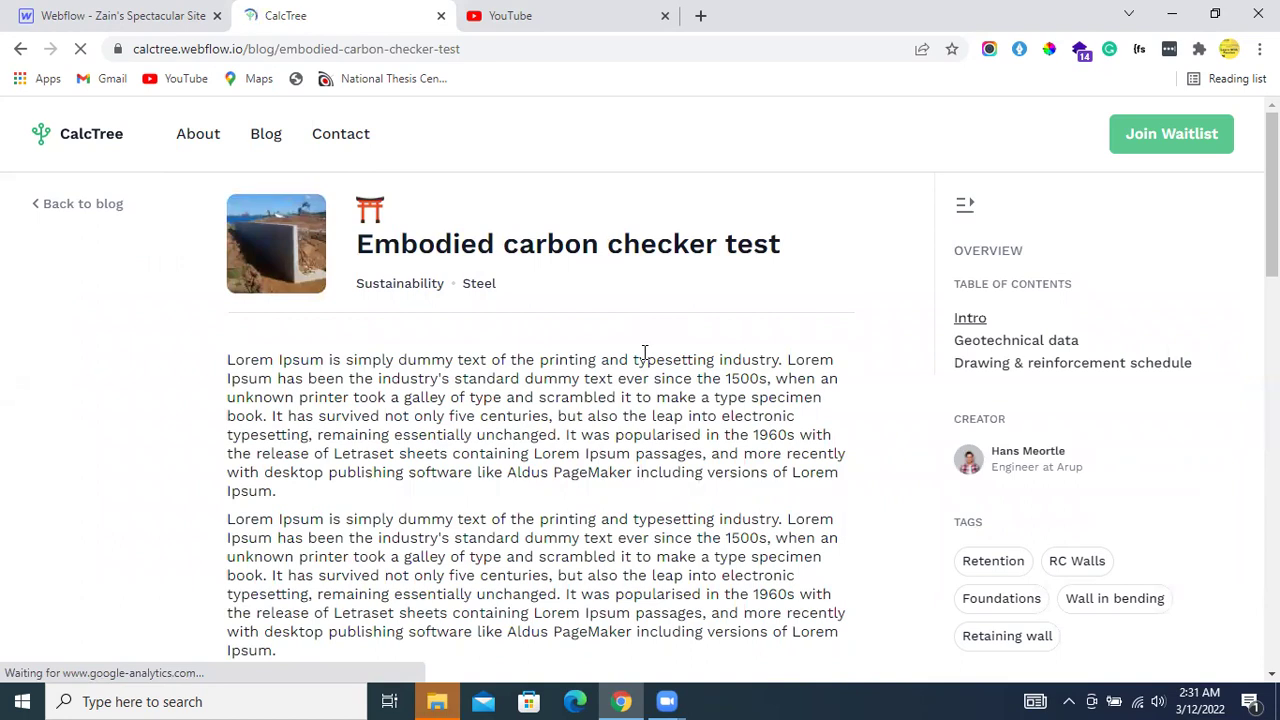
pyautogui.scroll(-2, 645, 352)
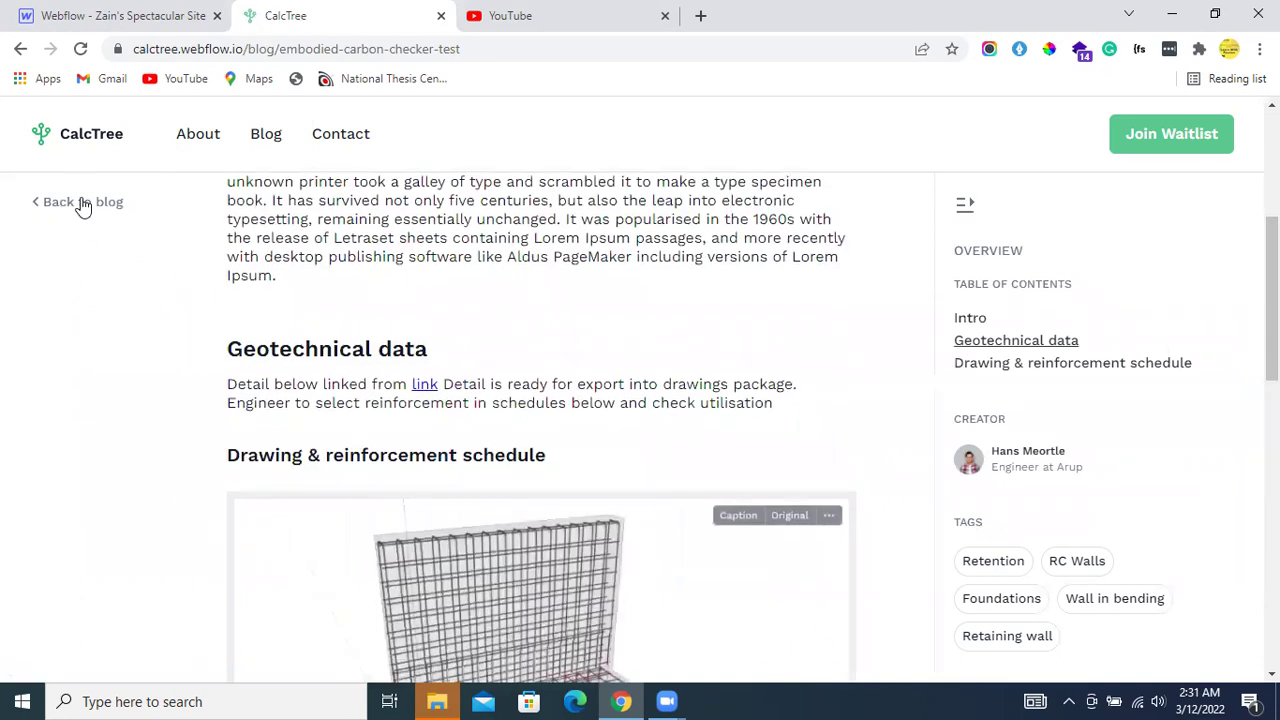
pyautogui.scroll(-9, 384, 343)
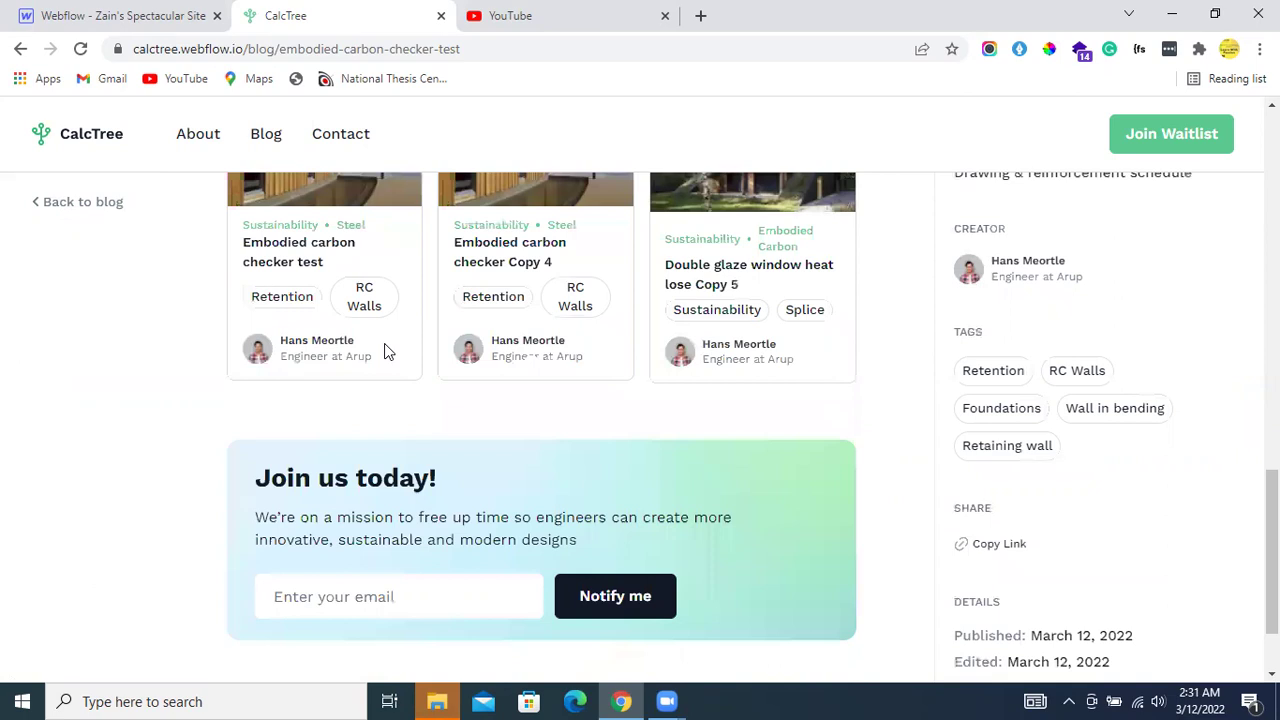
pyautogui.scroll(4, 384, 343)
pyautogui.scroll(-4, 384, 343)
pyautogui.scroll(12, 384, 343)
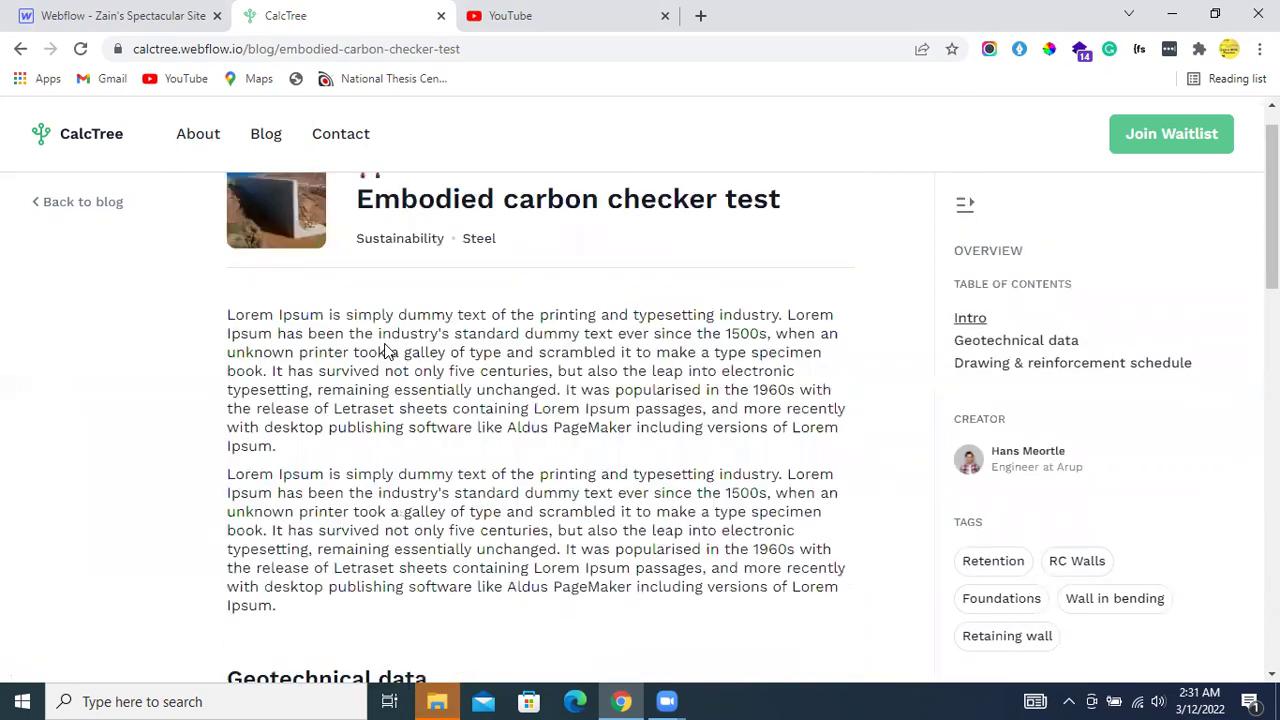
pyautogui.scroll(1, 384, 350)
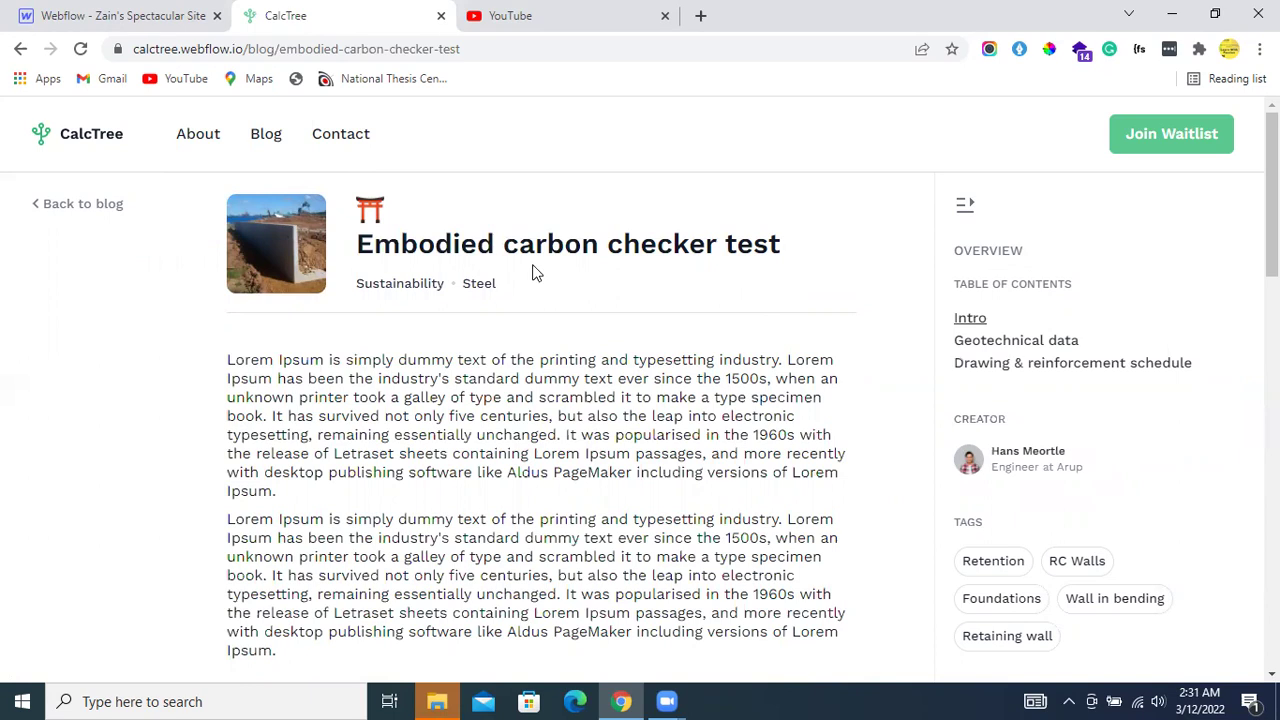
pyautogui.scroll(-10, 648, 340)
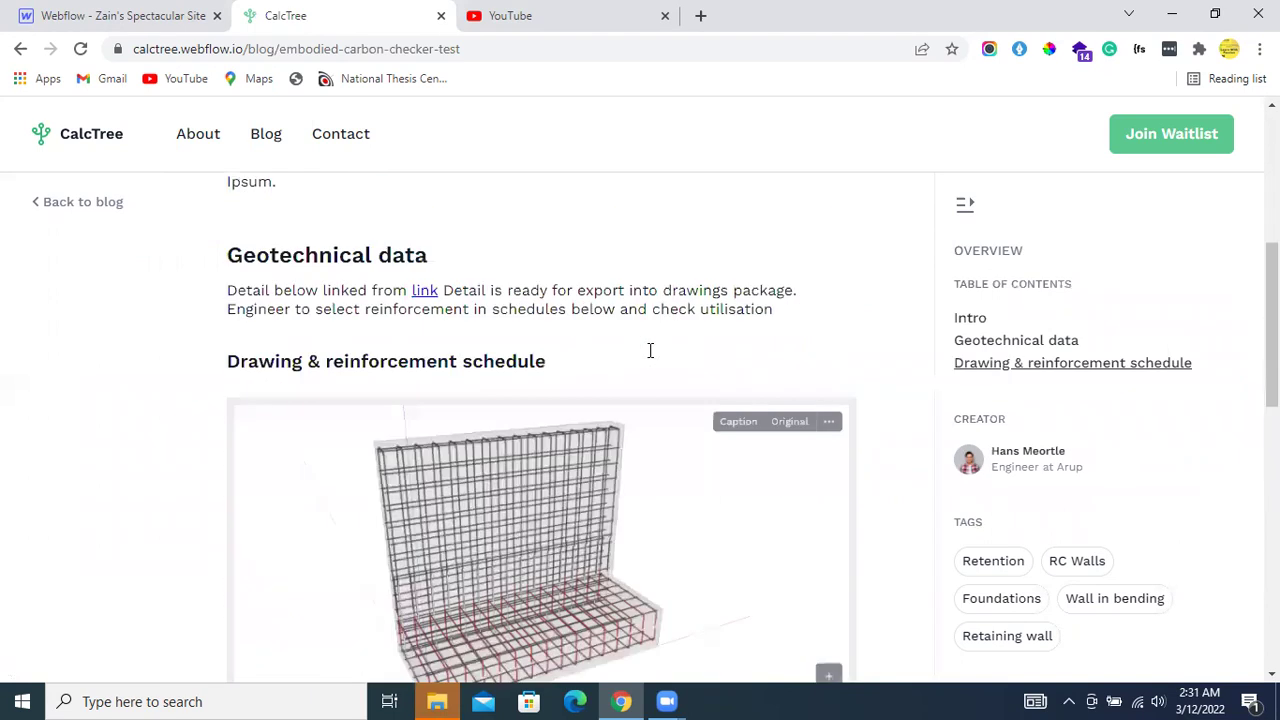
pyautogui.scroll(-5, 650, 358)
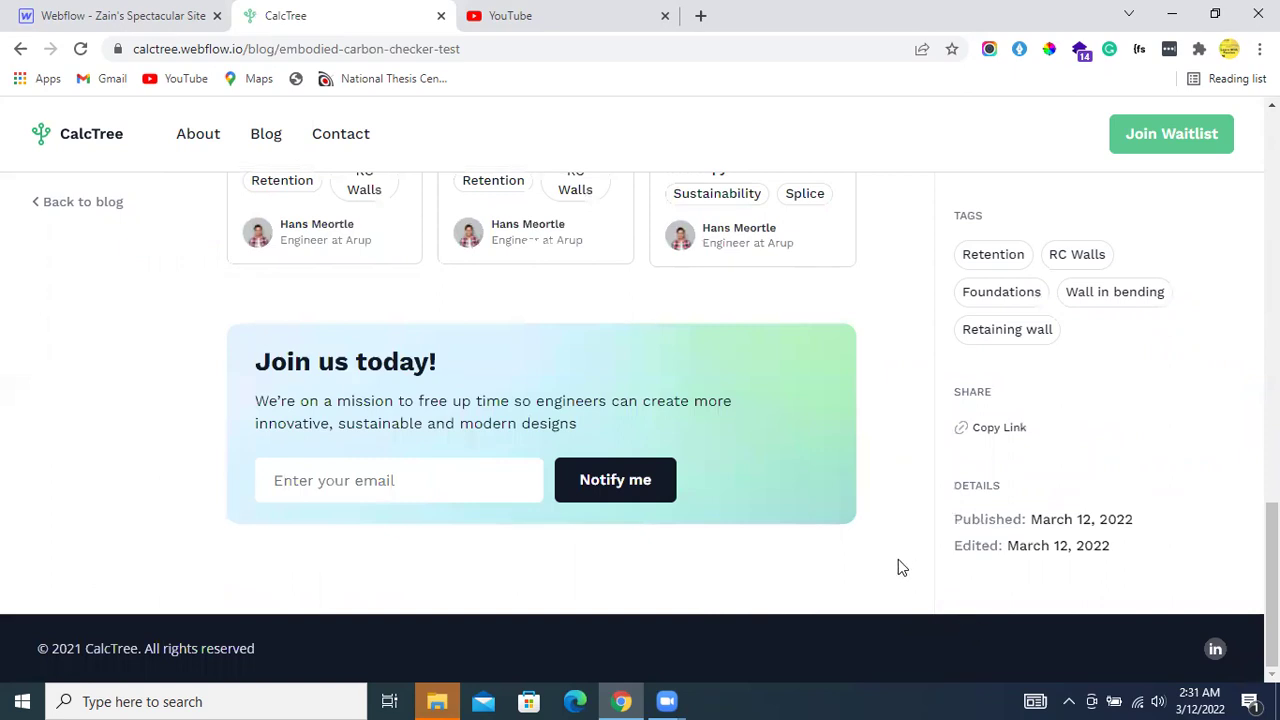
pyautogui.scroll(5, 806, 523)
pyautogui.scroll(-5, 806, 519)
pyautogui.scroll(5, 926, 354)
# Keep reading the article, then collapse and reopen its overview sidebar.
pyautogui.scroll(-5, 941, 268)
pyautogui.scroll(10, 938, 557)
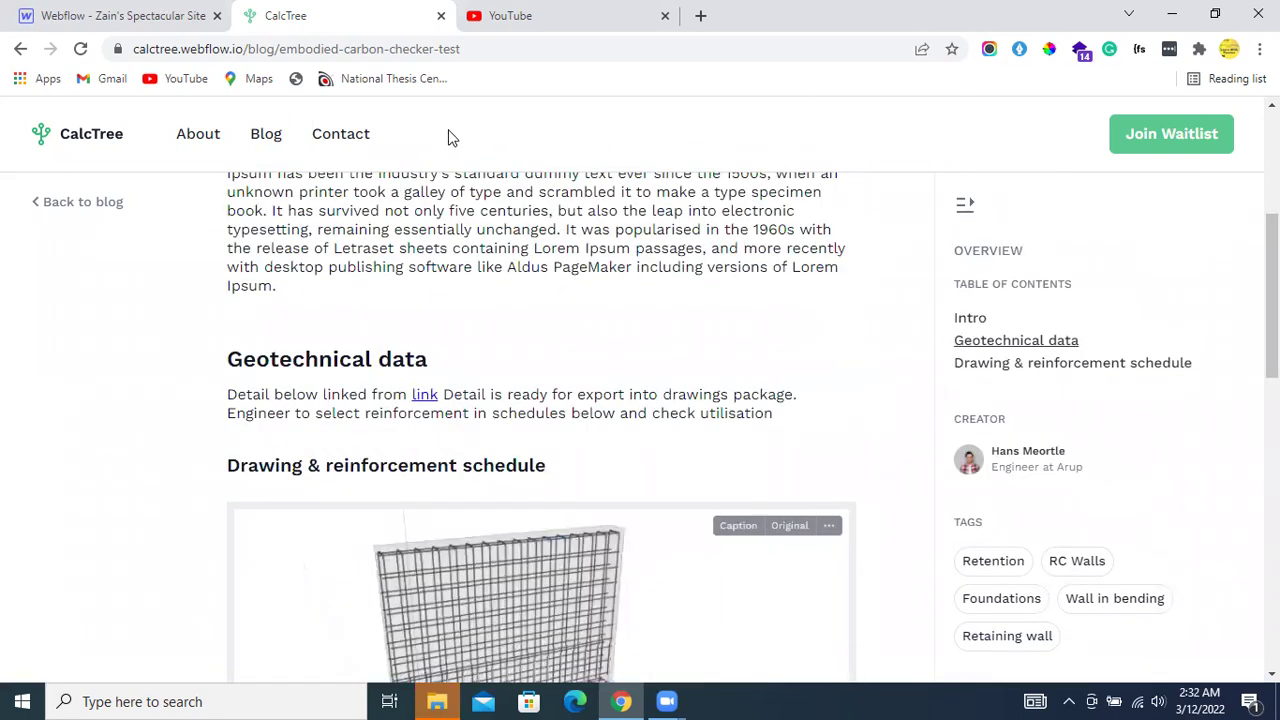
pyautogui.scroll(-10, 613, 366)
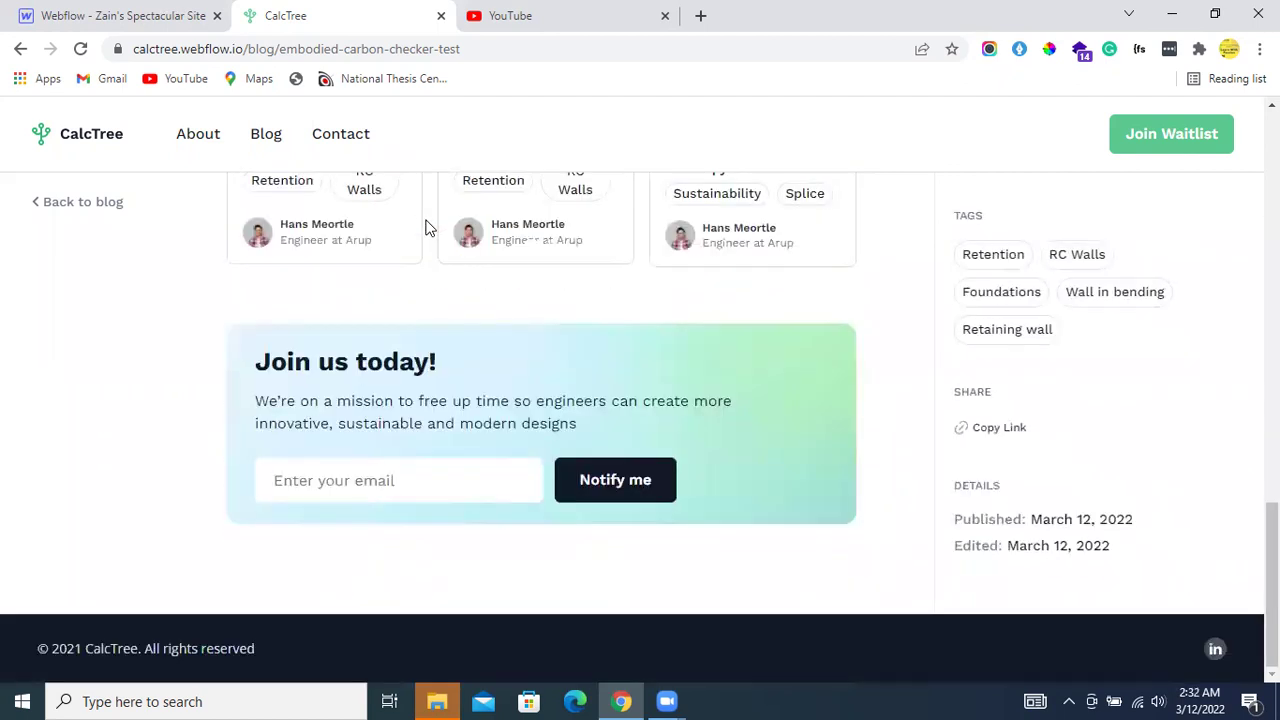
pyautogui.scroll(1, 425, 228)
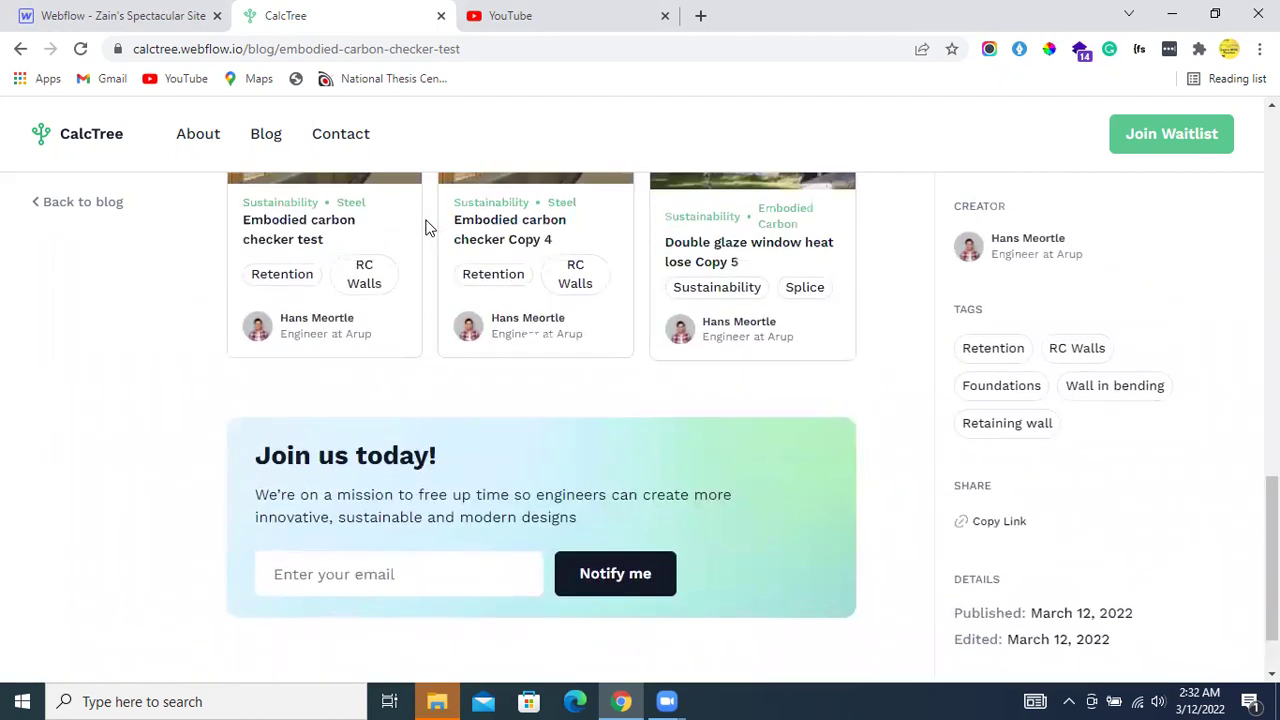
pyautogui.scroll(1, 425, 228)
pyautogui.scroll(-2, 425, 228)
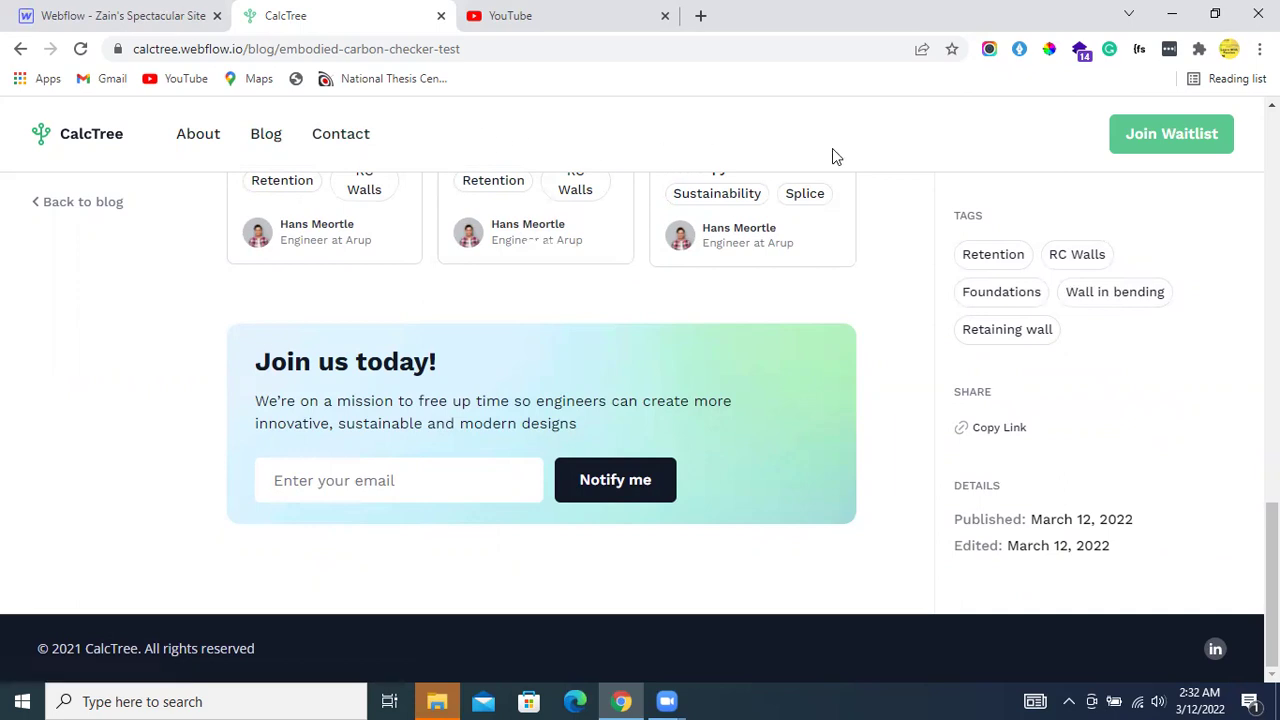
pyautogui.scroll(4, 746, 313)
pyautogui.scroll(10, 746, 313)
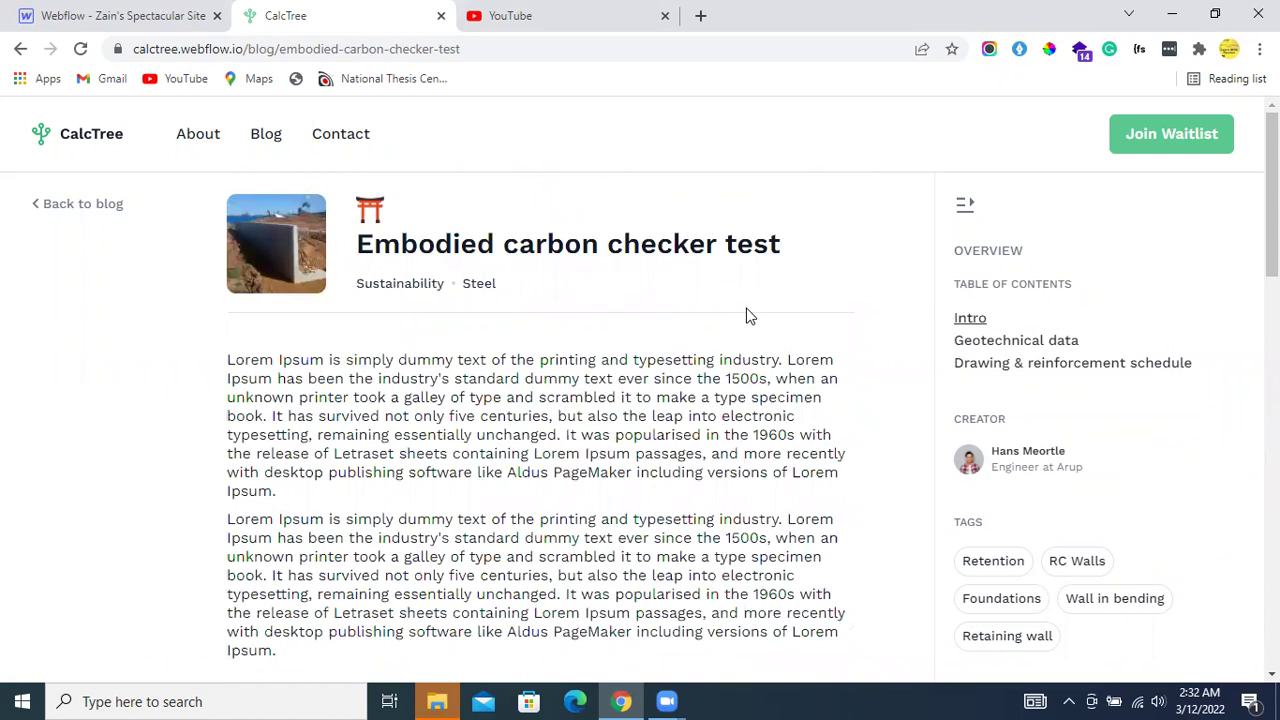
pyautogui.scroll(-2, 746, 313)
pyautogui.scroll(2, 746, 313)
pyautogui.click(964, 207)
pyautogui.click(1226, 214)
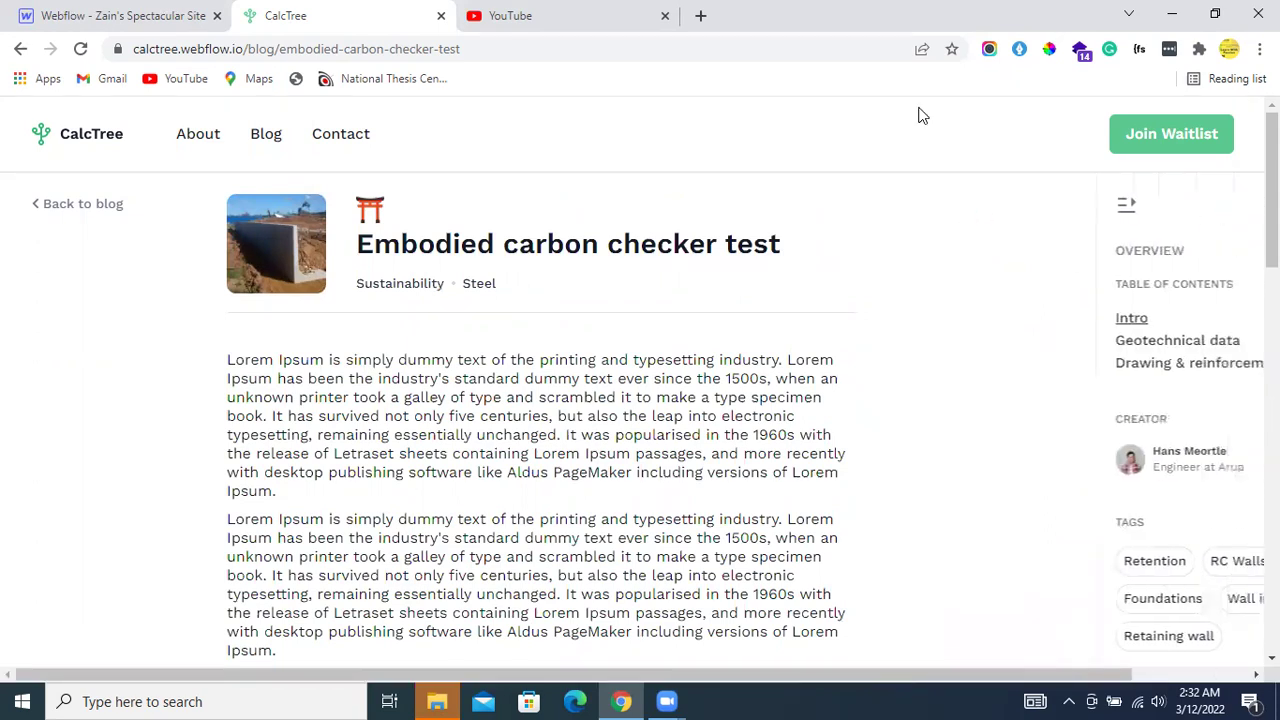
# Undo the last blue-box change in Webflow and reset its position back to Static.
pyautogui.click(106, 15)
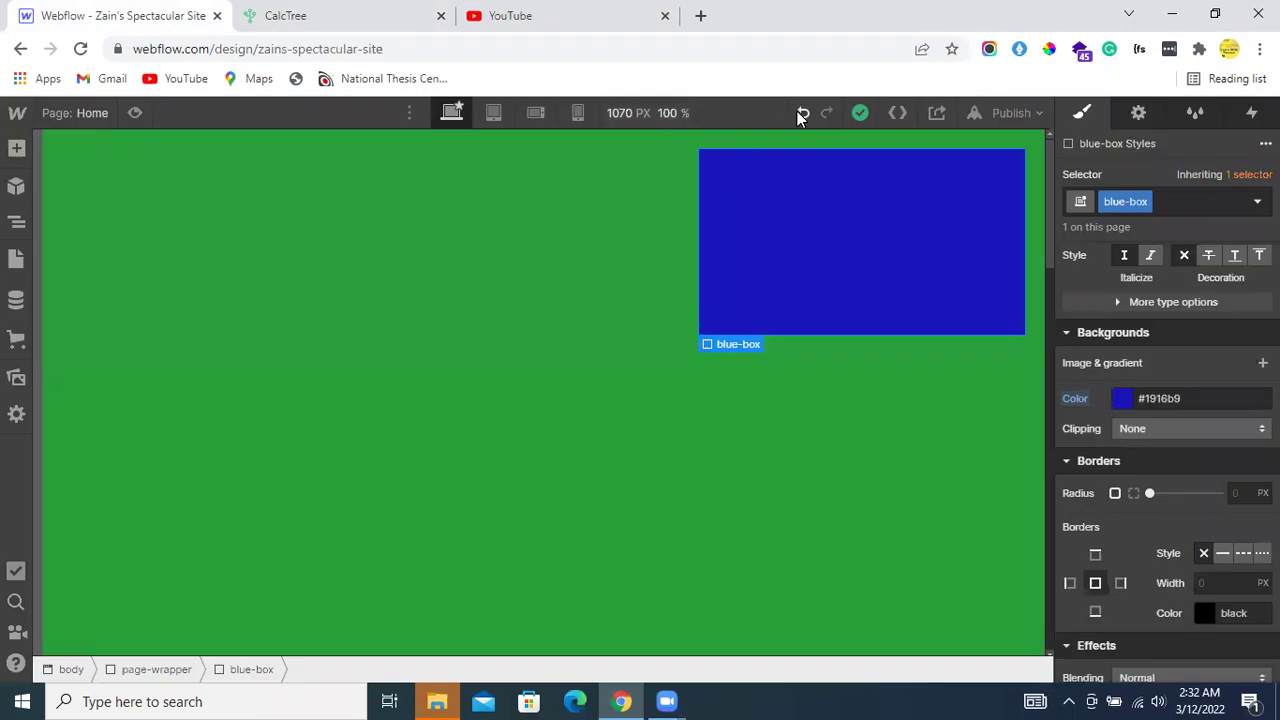
pyautogui.click(802, 115)
pyautogui.scroll(-2, 1168, 486)
pyautogui.scroll(4, 1168, 486)
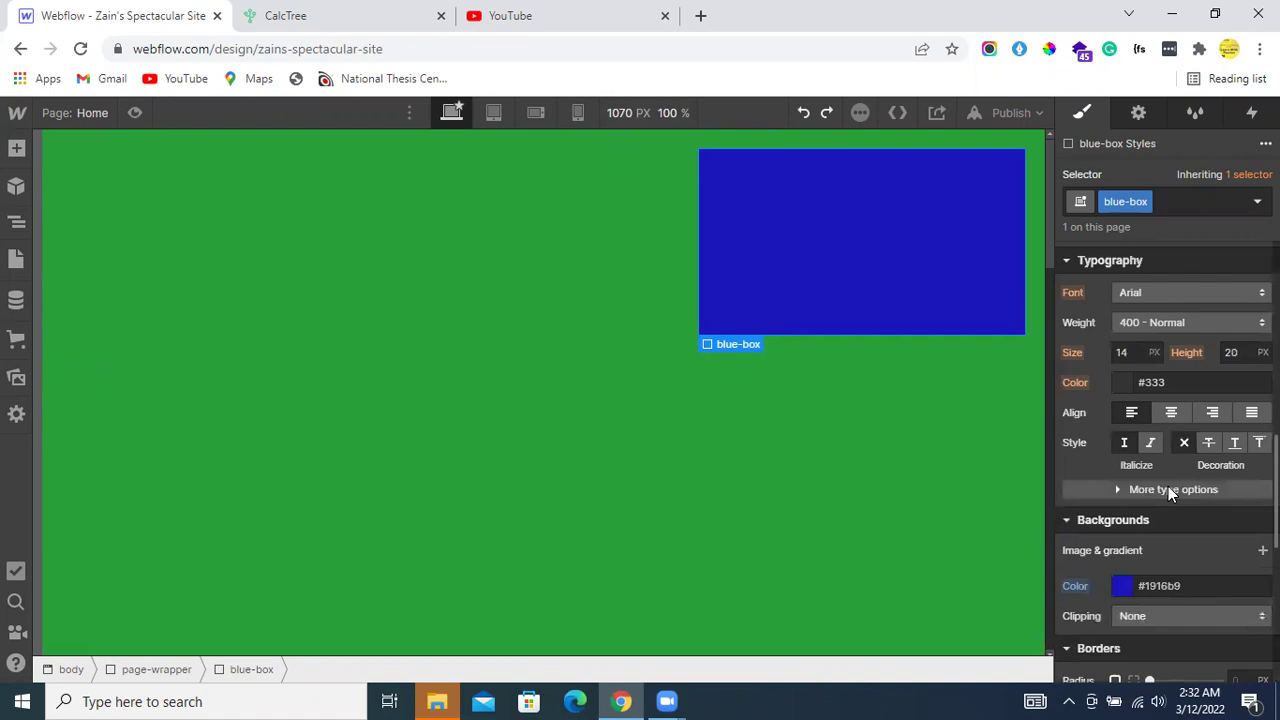
pyautogui.scroll(5, 1168, 486)
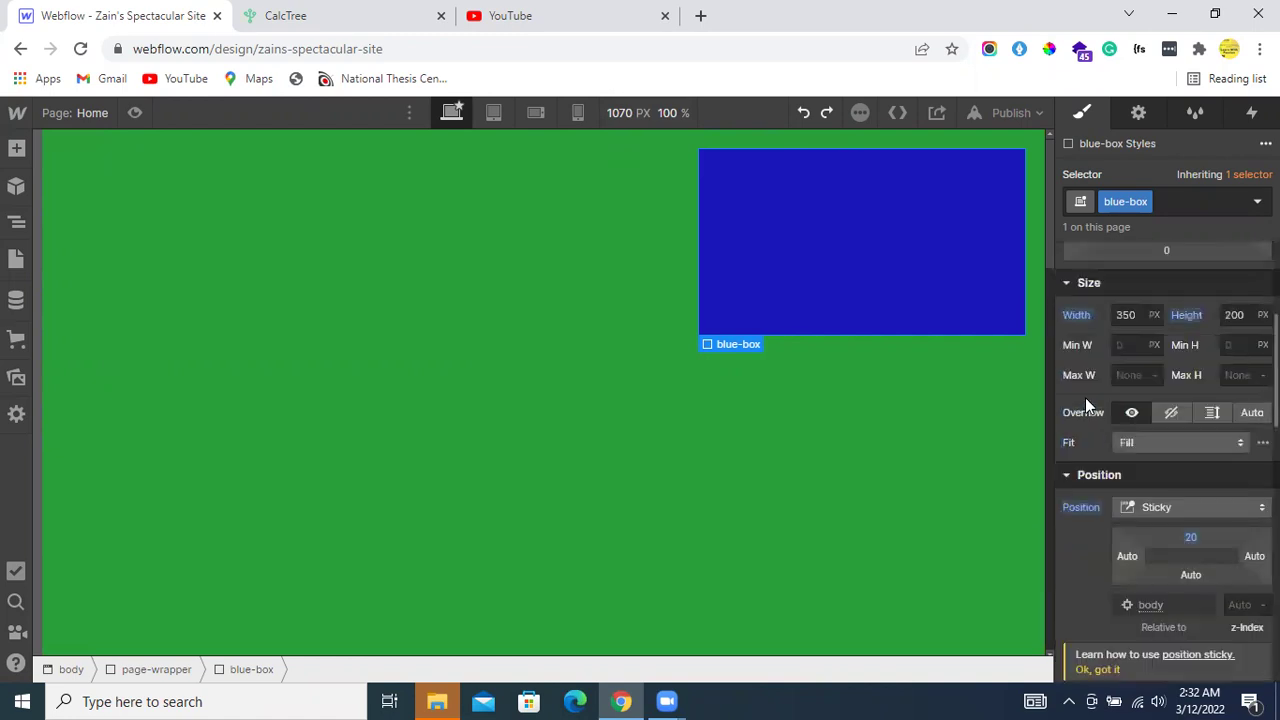
pyautogui.click(1080, 507)
pyautogui.click(1092, 531)
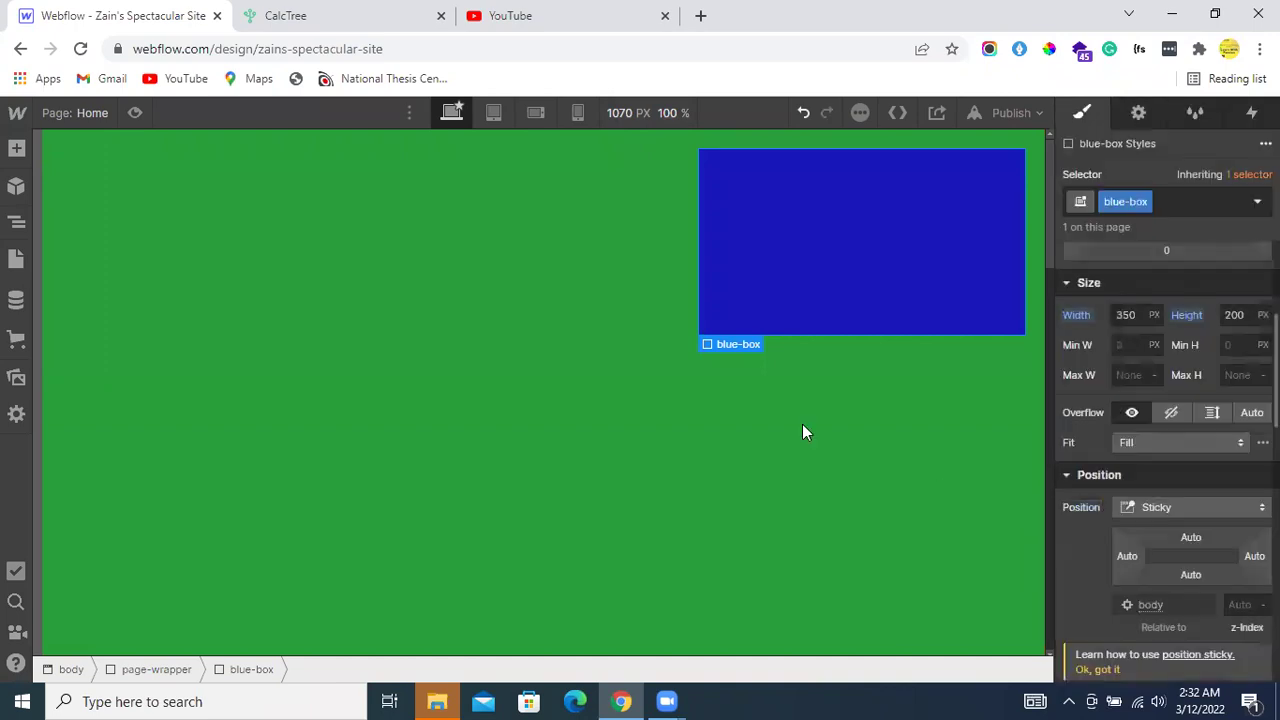
pyautogui.click(16, 221)
# Collapse the first page-wrapper in the Navigator and select the second page-wrapper.
pyautogui.click(56, 206)
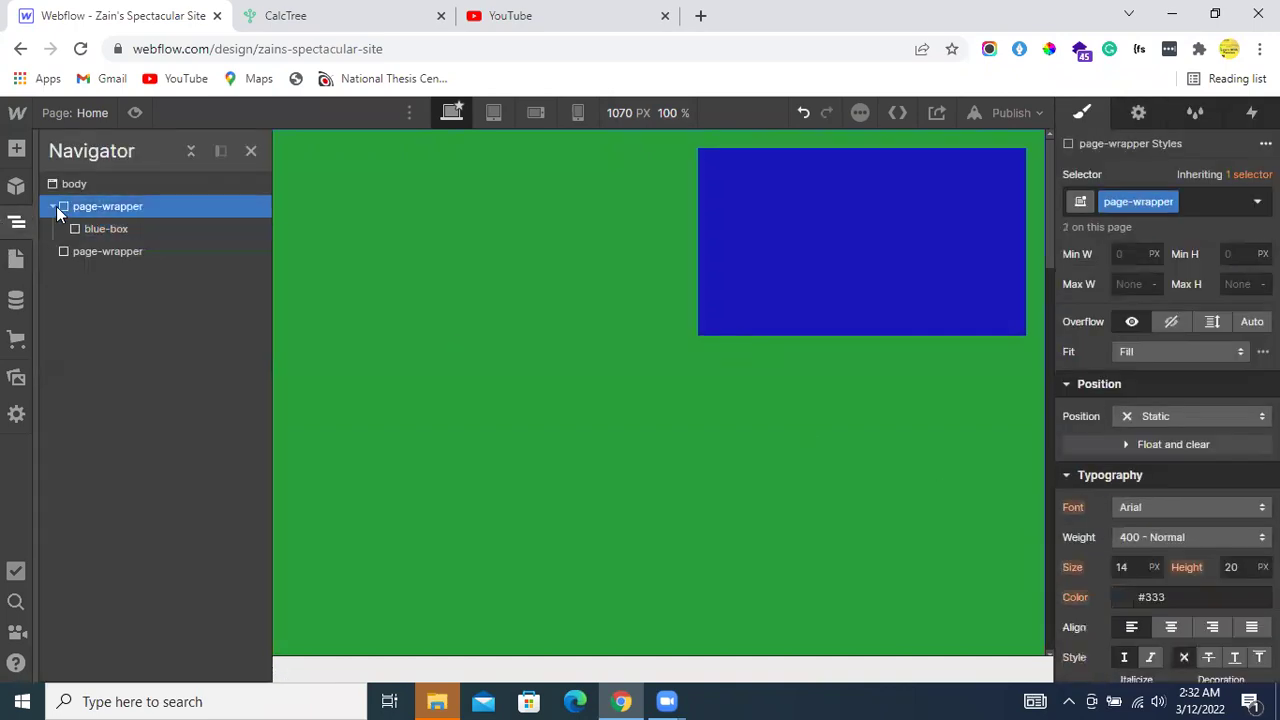
pyautogui.click(54, 206)
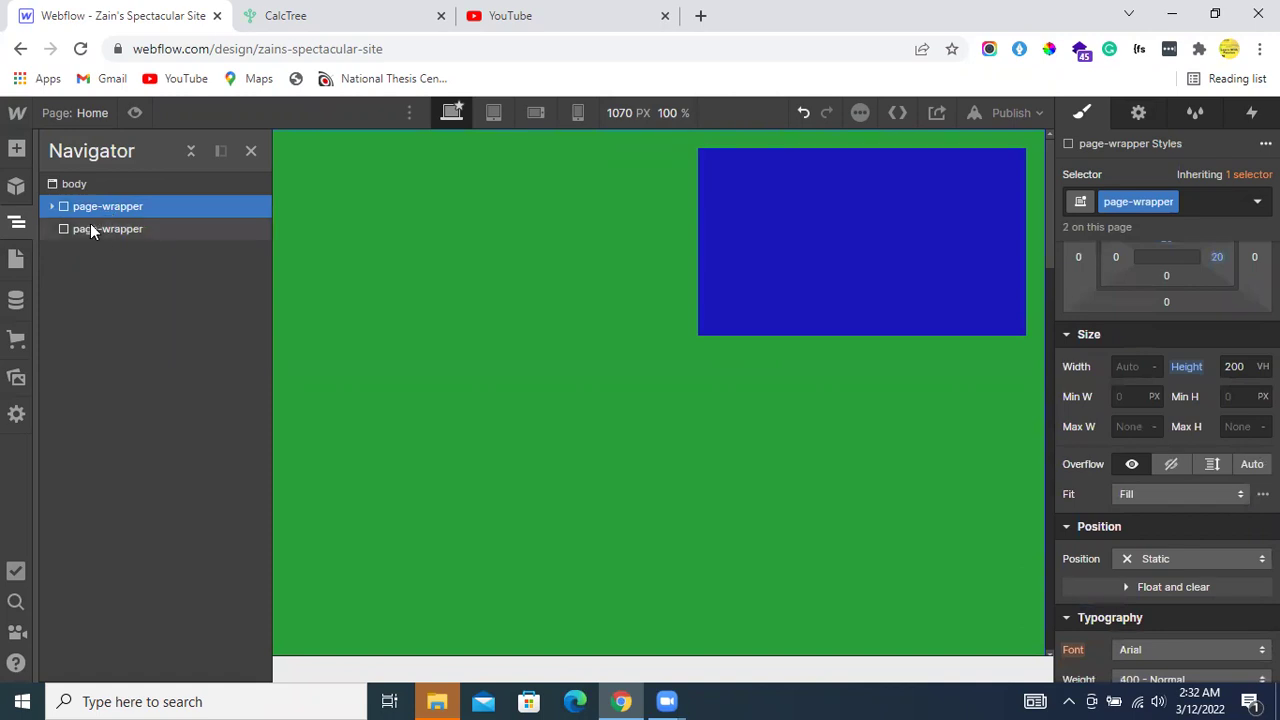
pyautogui.click(90, 229)
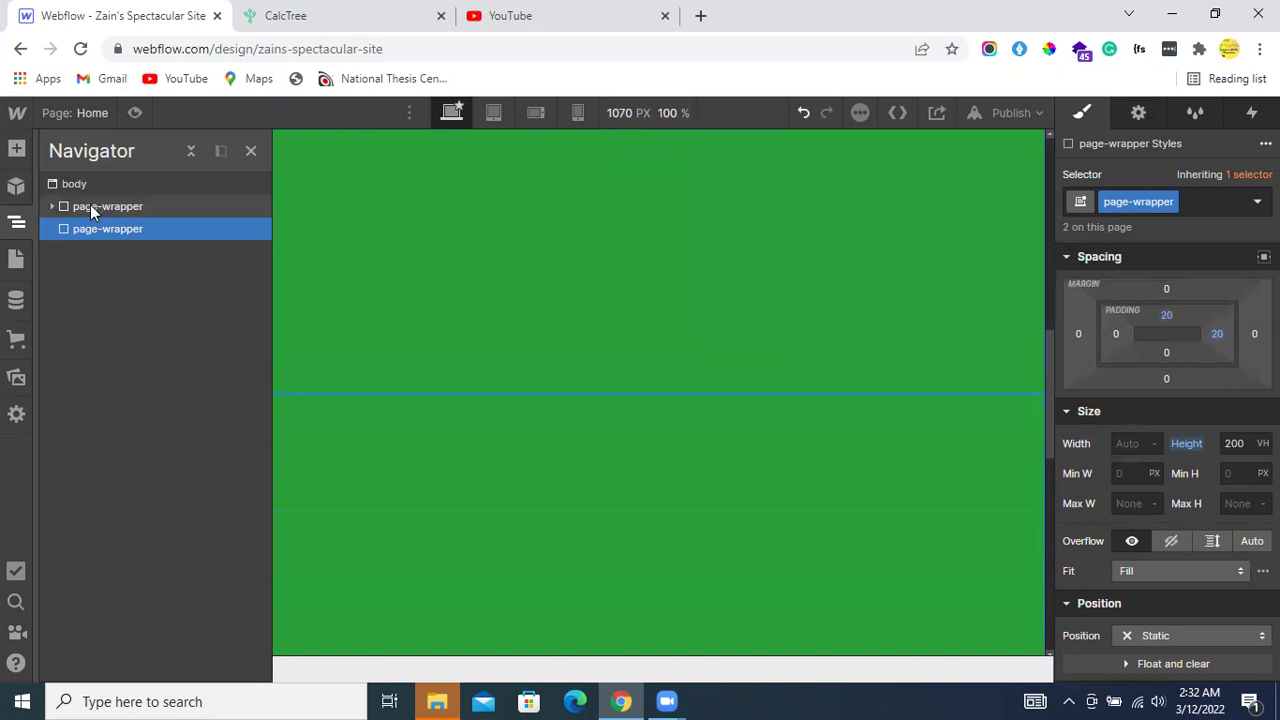
pyautogui.scroll(-3, 641, 576)
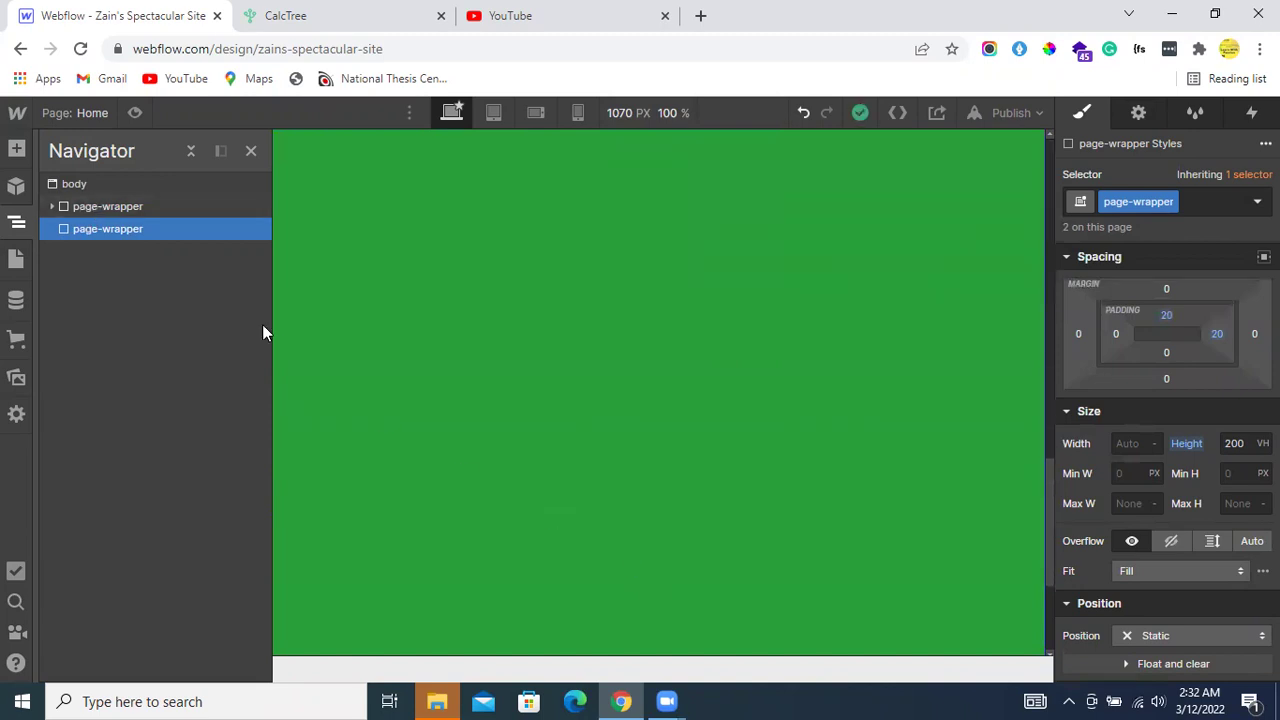
# Add a 'red' combo class to the second page-wrapper.
pyautogui.click(1196, 206)
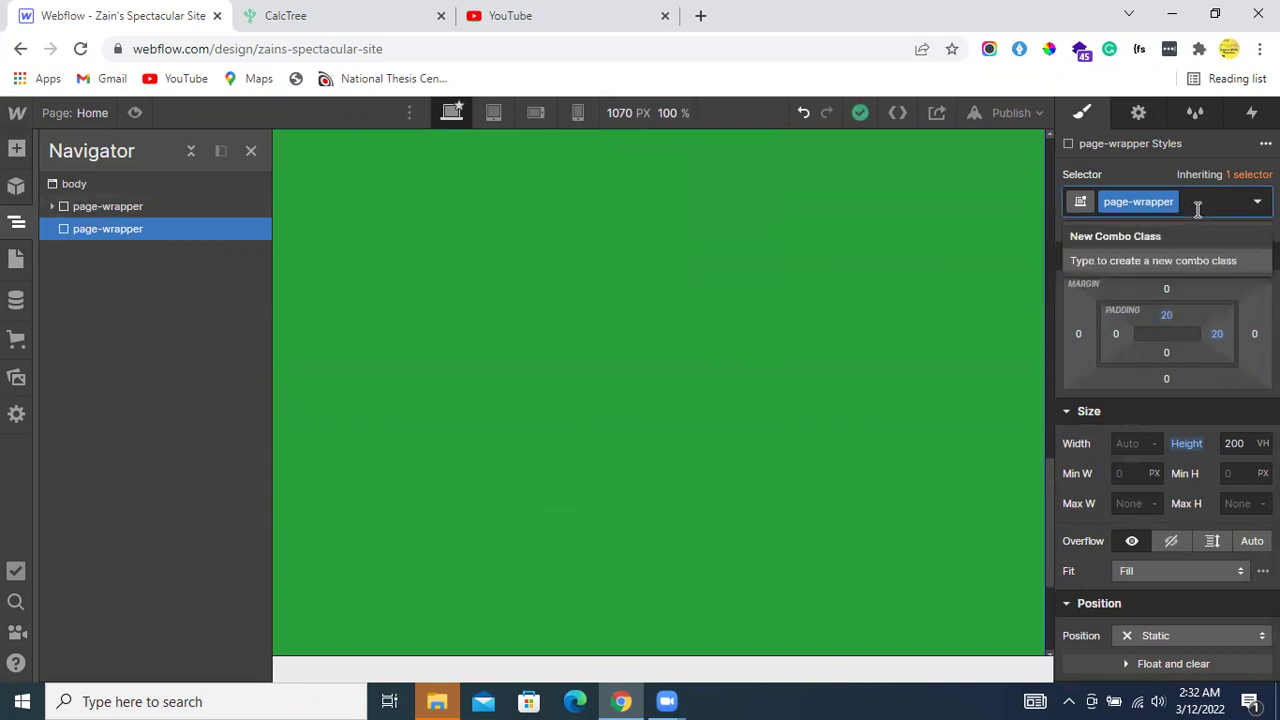
pyautogui.write('red')
pyautogui.press('Return')
pyautogui.scroll(-5, 1160, 527)
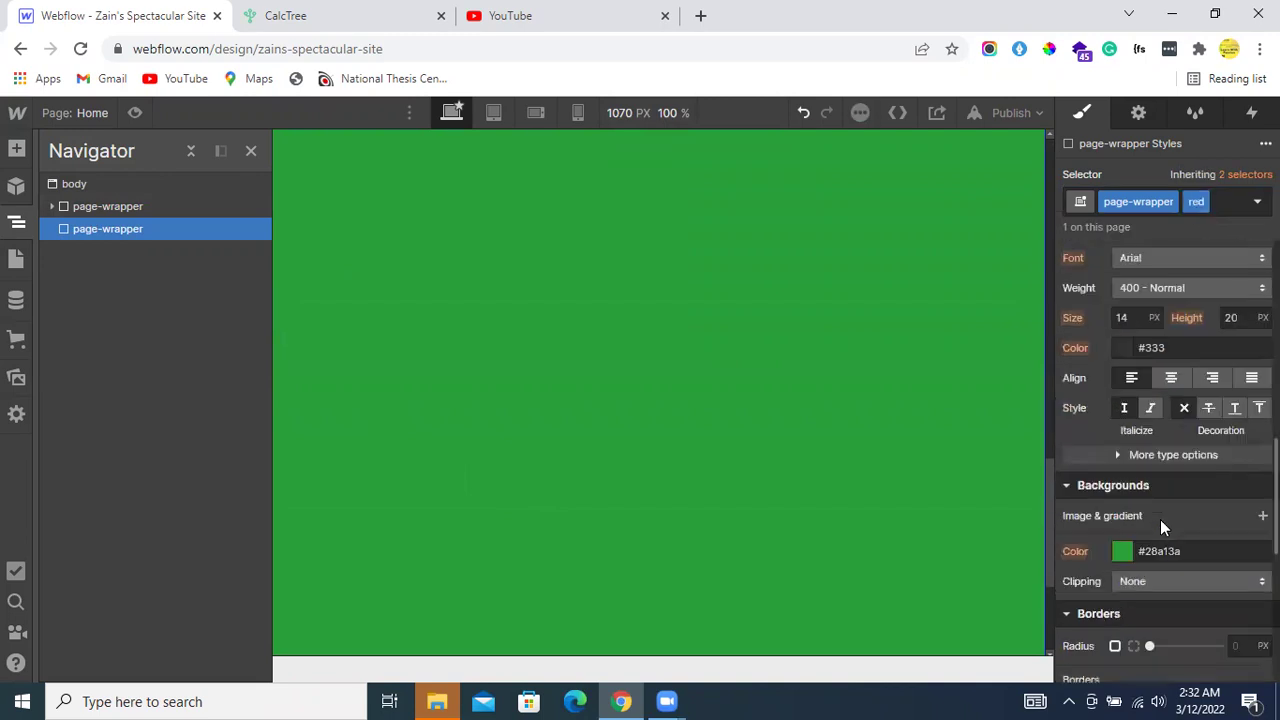
pyautogui.scroll(-2, 1160, 527)
# Set the section's background colour to #a50508 and view it on the canvas.
pyautogui.click(1130, 362)
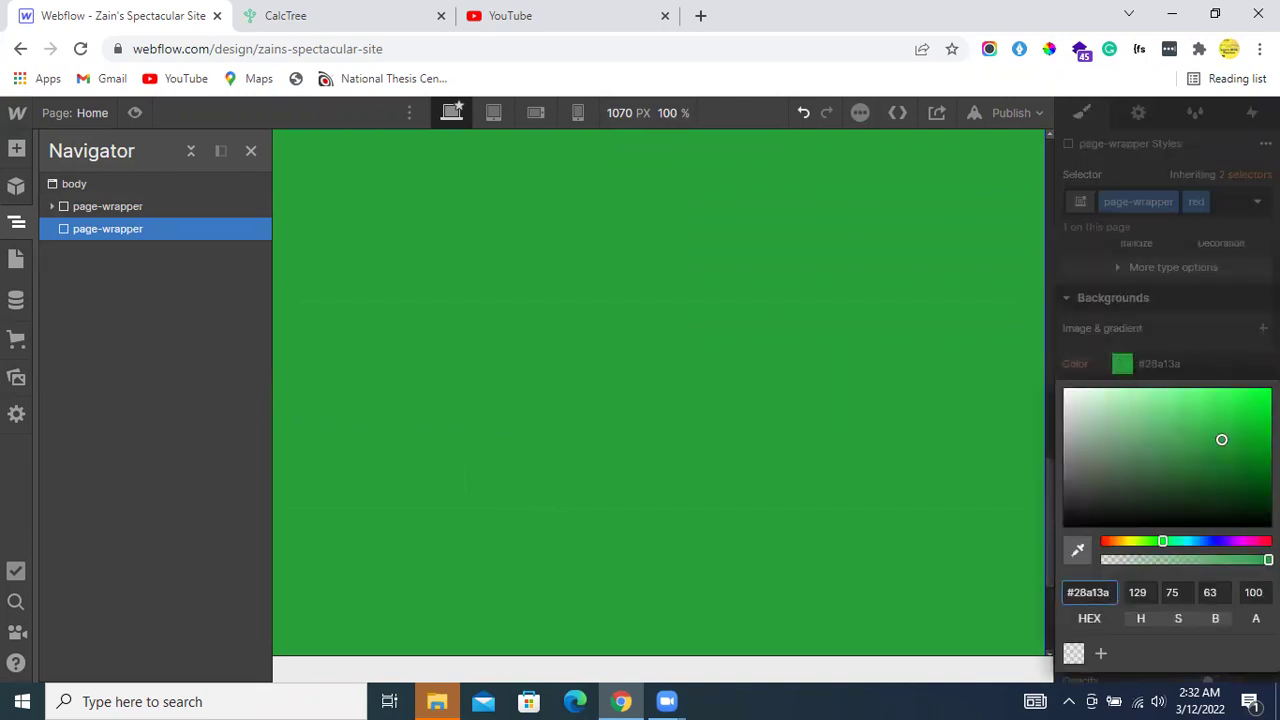
pyautogui.hotkey('ctrl', 'a')
pyautogui.write('a50508')
pyautogui.click(562, 315)
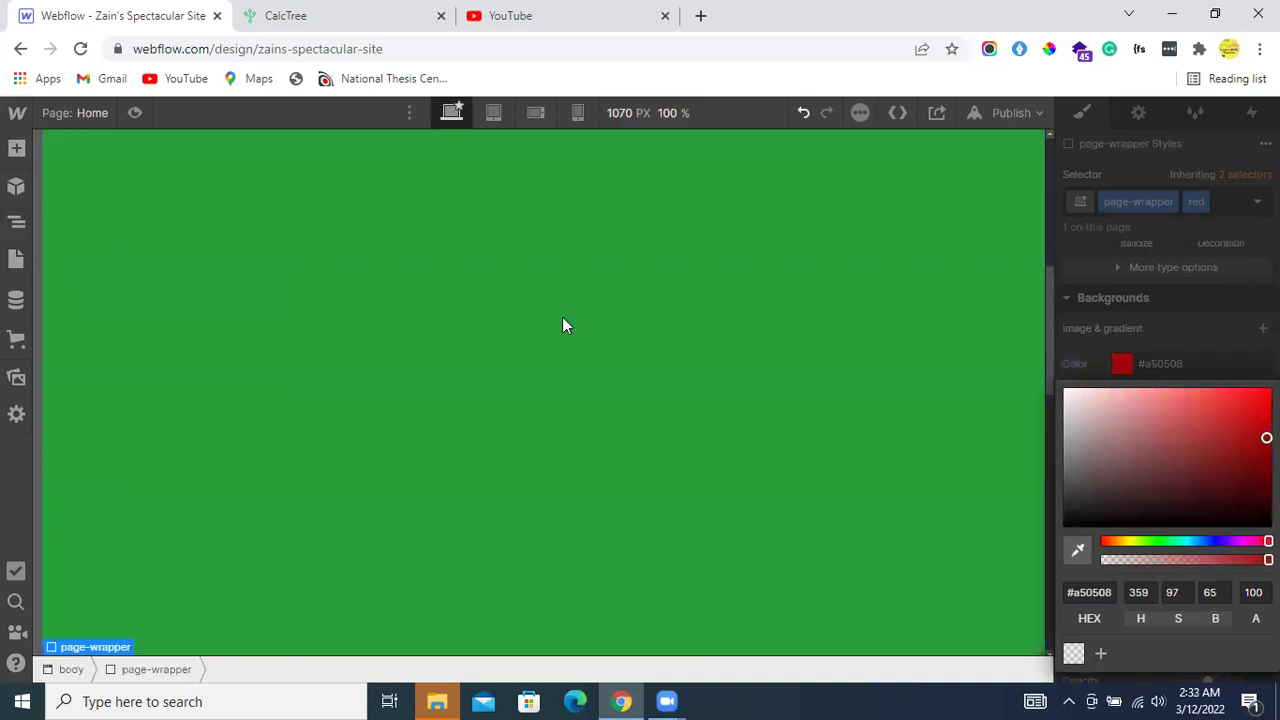
pyautogui.scroll(-3, 560, 380)
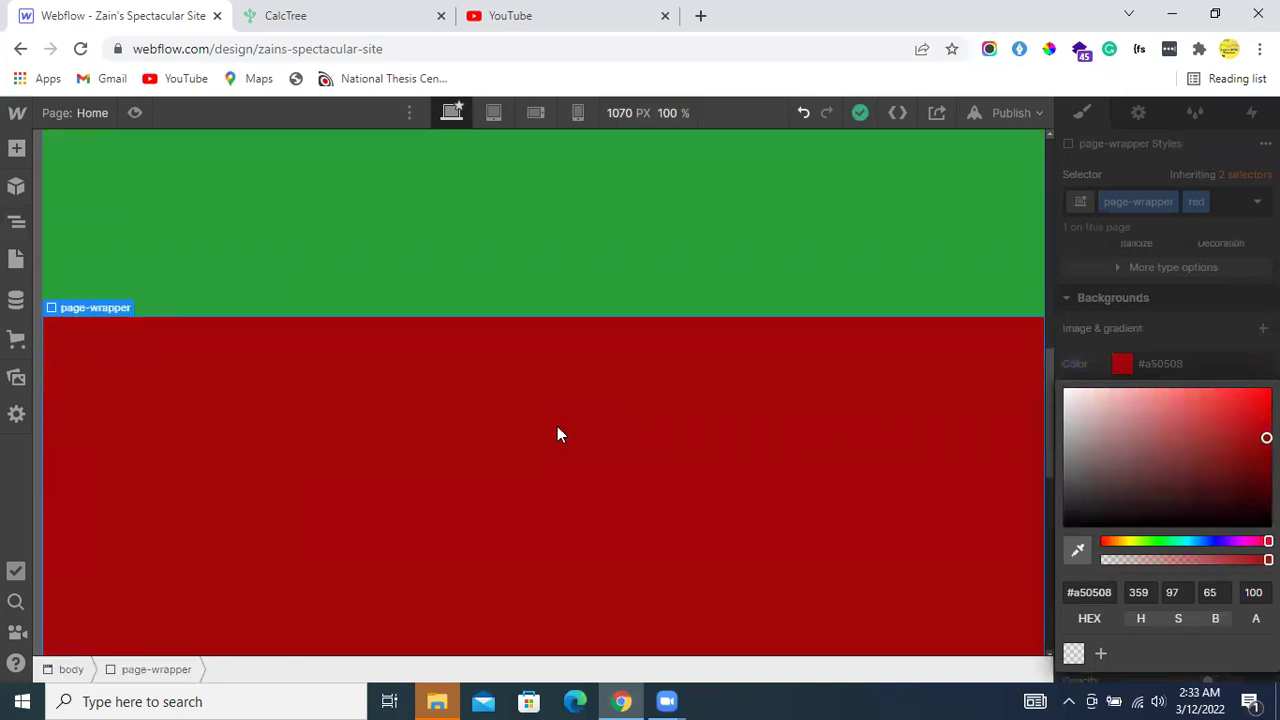
pyautogui.scroll(5, 540, 394)
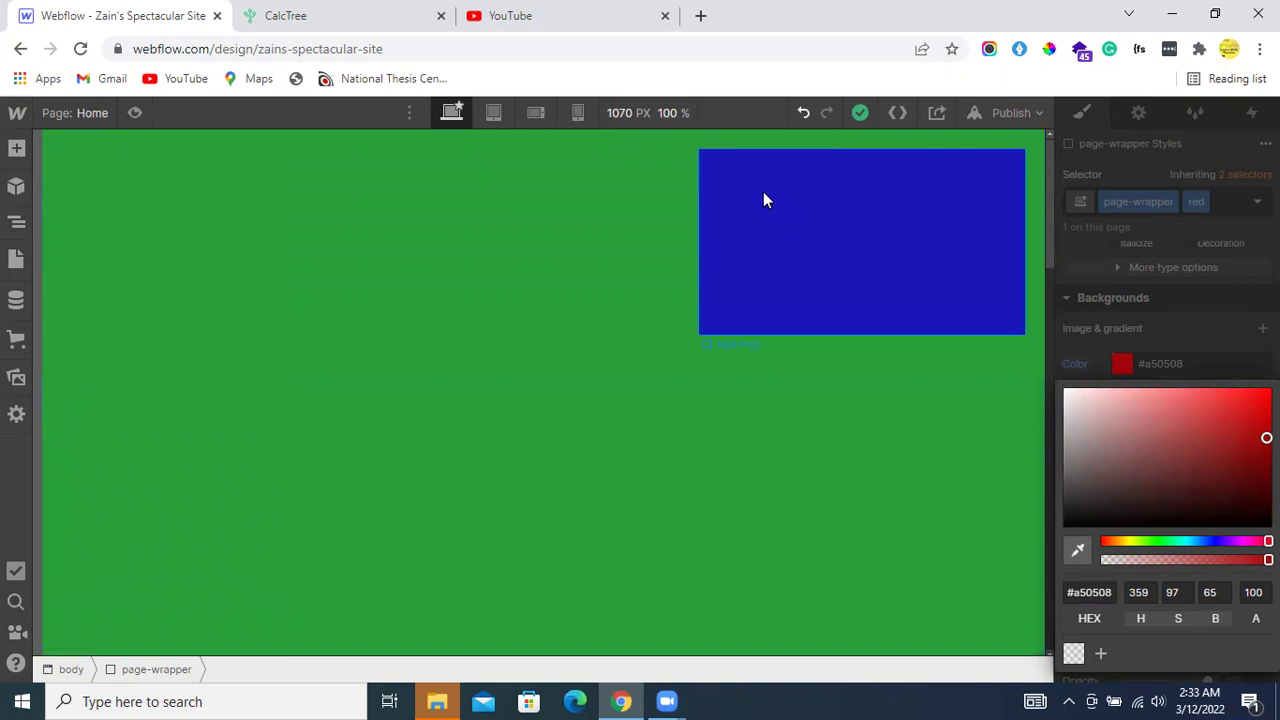
# Select the blue box and bring its Static position settings into view in the Style panel.
pyautogui.click(763, 200)
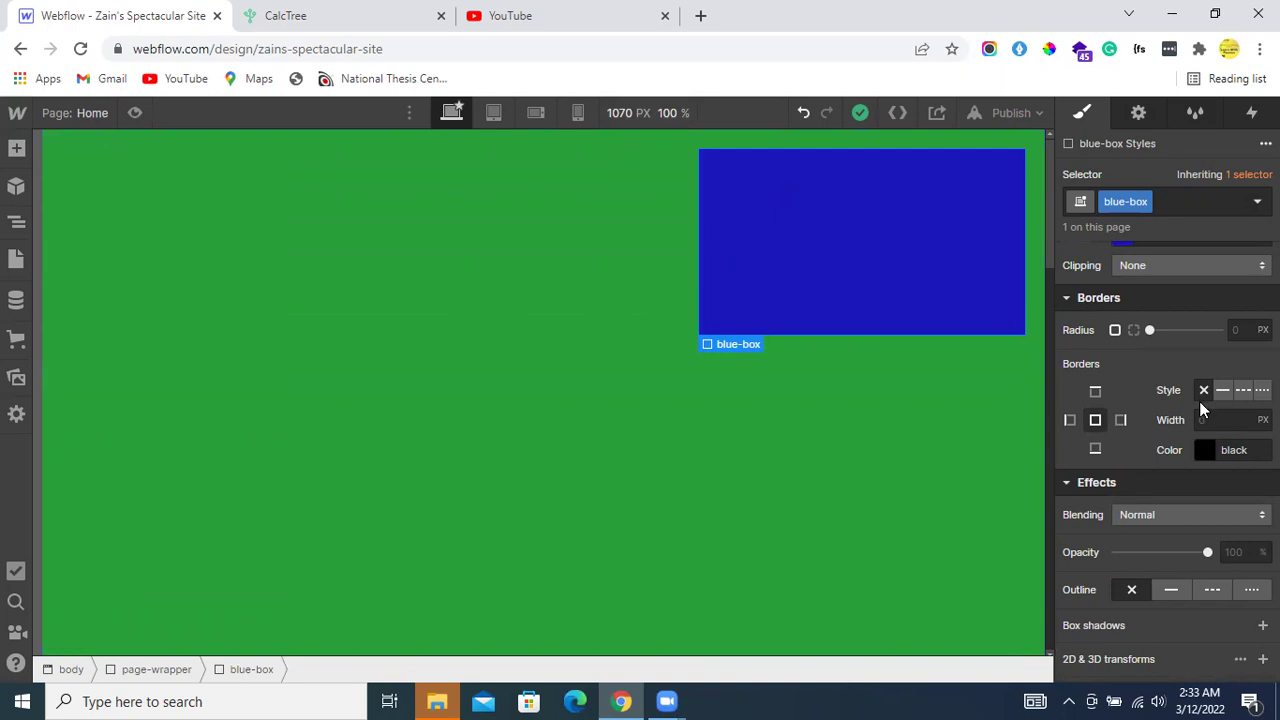
pyautogui.scroll(3, 1201, 408)
pyautogui.scroll(2, 1098, 422)
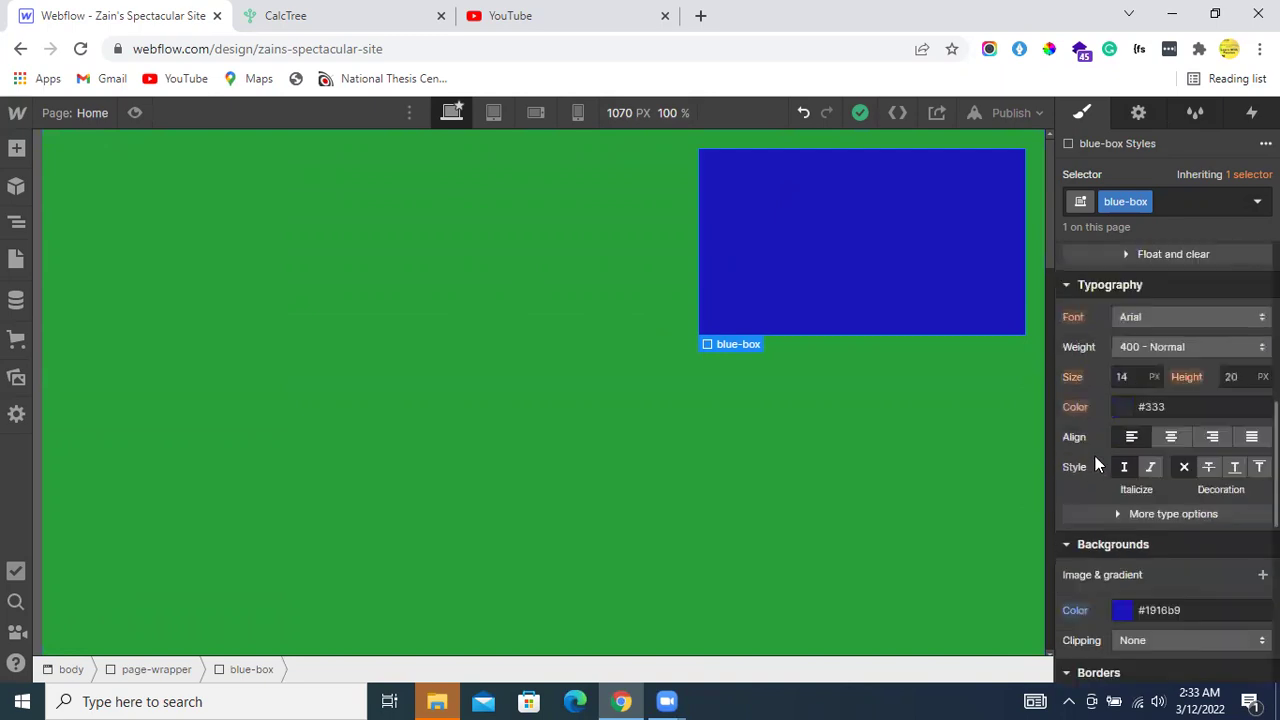
pyautogui.scroll(2, 1102, 424)
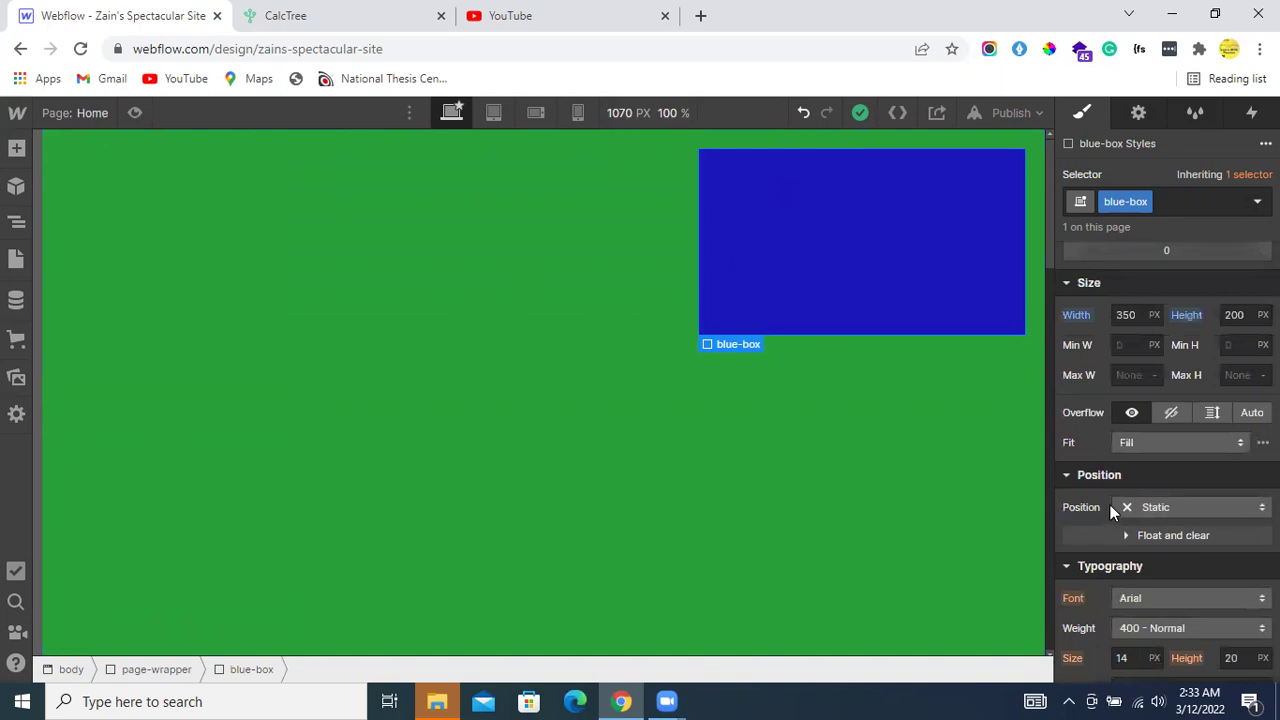
# Change blue-box's position from Static to Sticky and scroll the canvas to test it.
pyautogui.click(1178, 500)
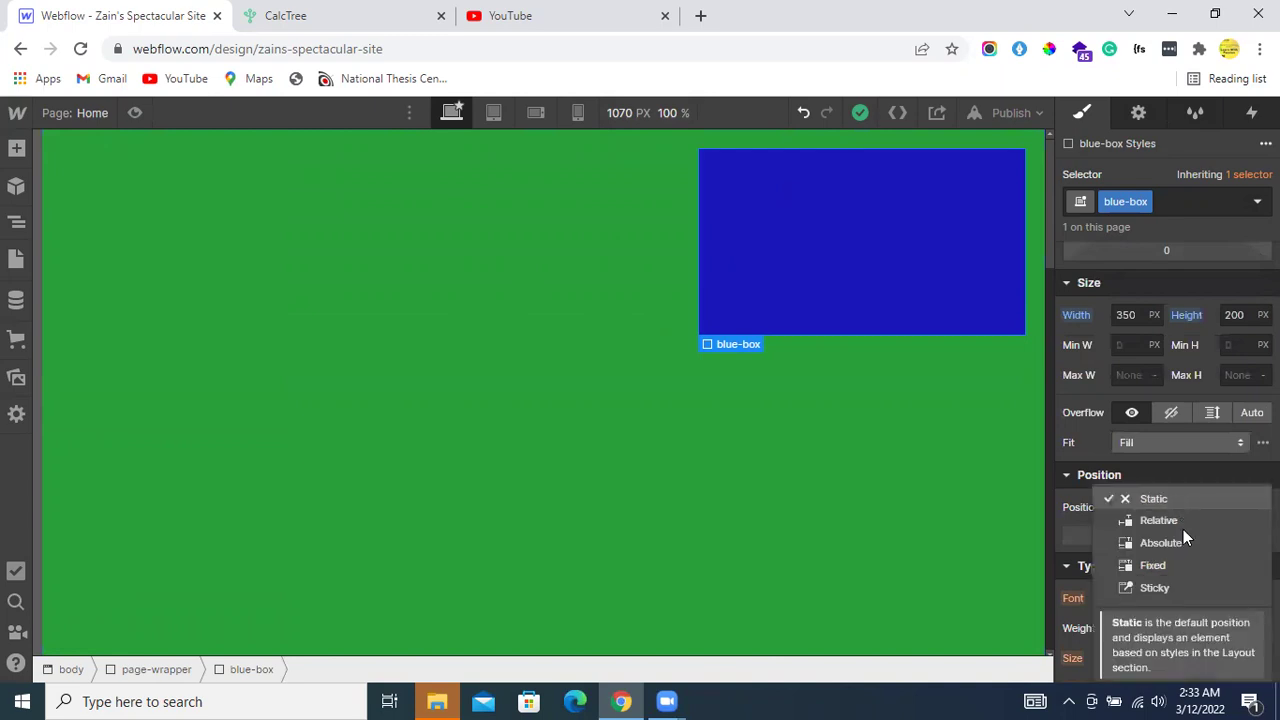
pyautogui.click(1186, 584)
pyautogui.scroll(-3, 339, 221)
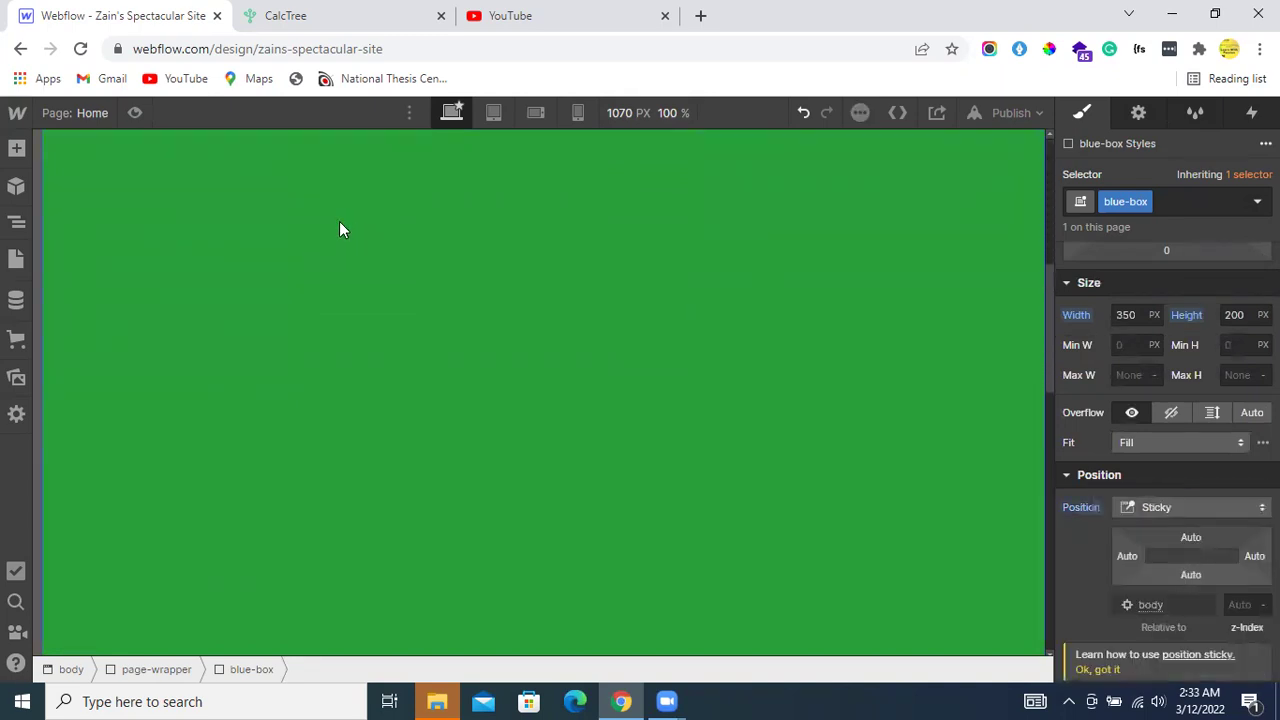
pyautogui.scroll(-2, 341, 229)
pyautogui.scroll(5, 341, 229)
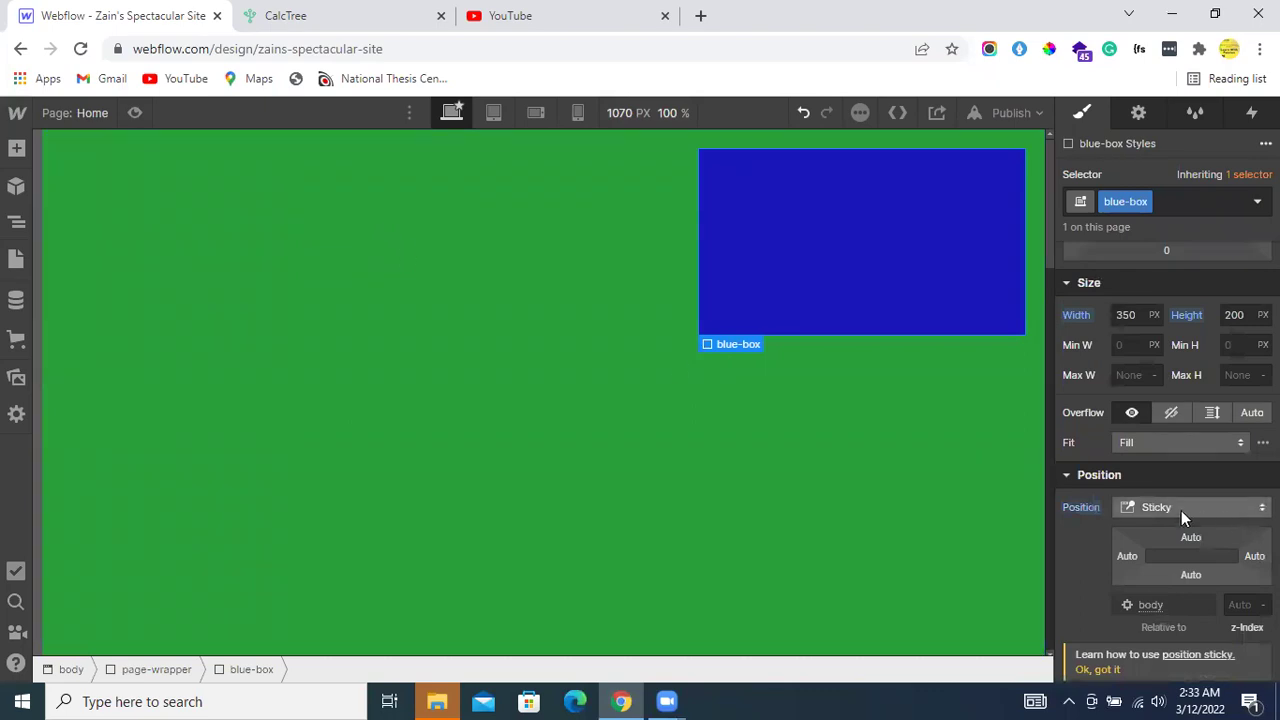
pyautogui.scroll(-2, 688, 195)
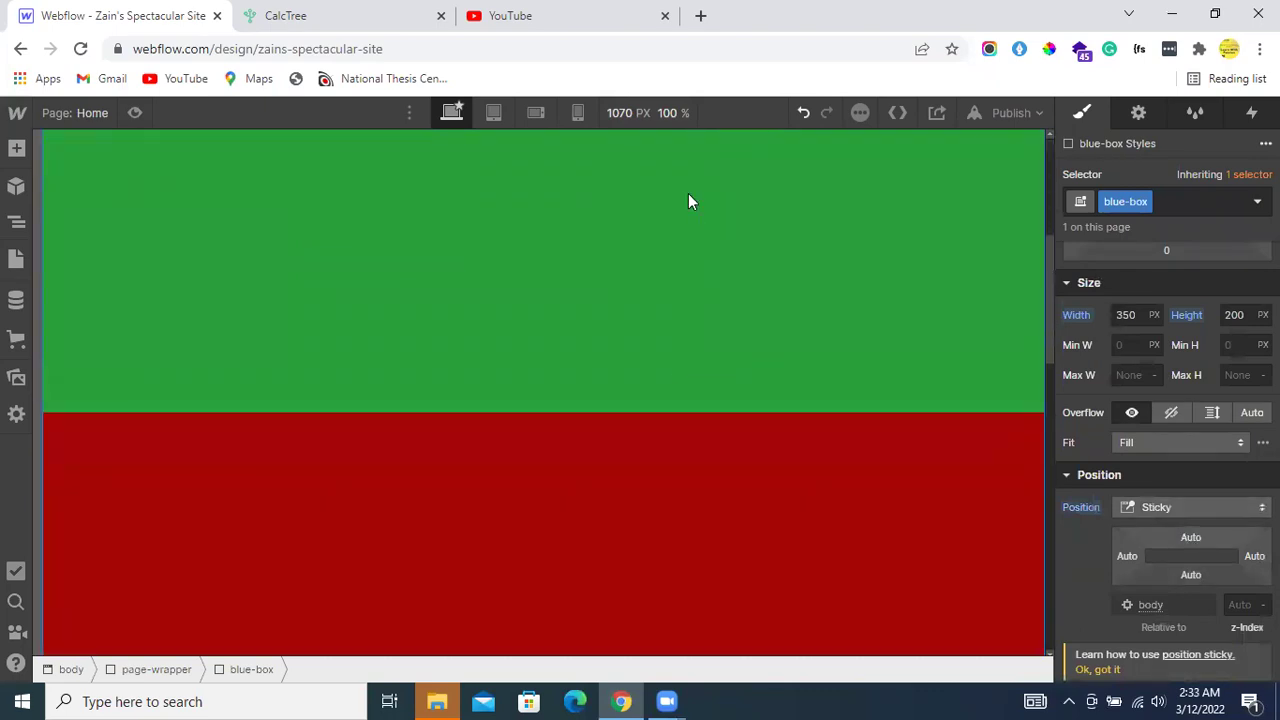
pyautogui.scroll(3, 688, 195)
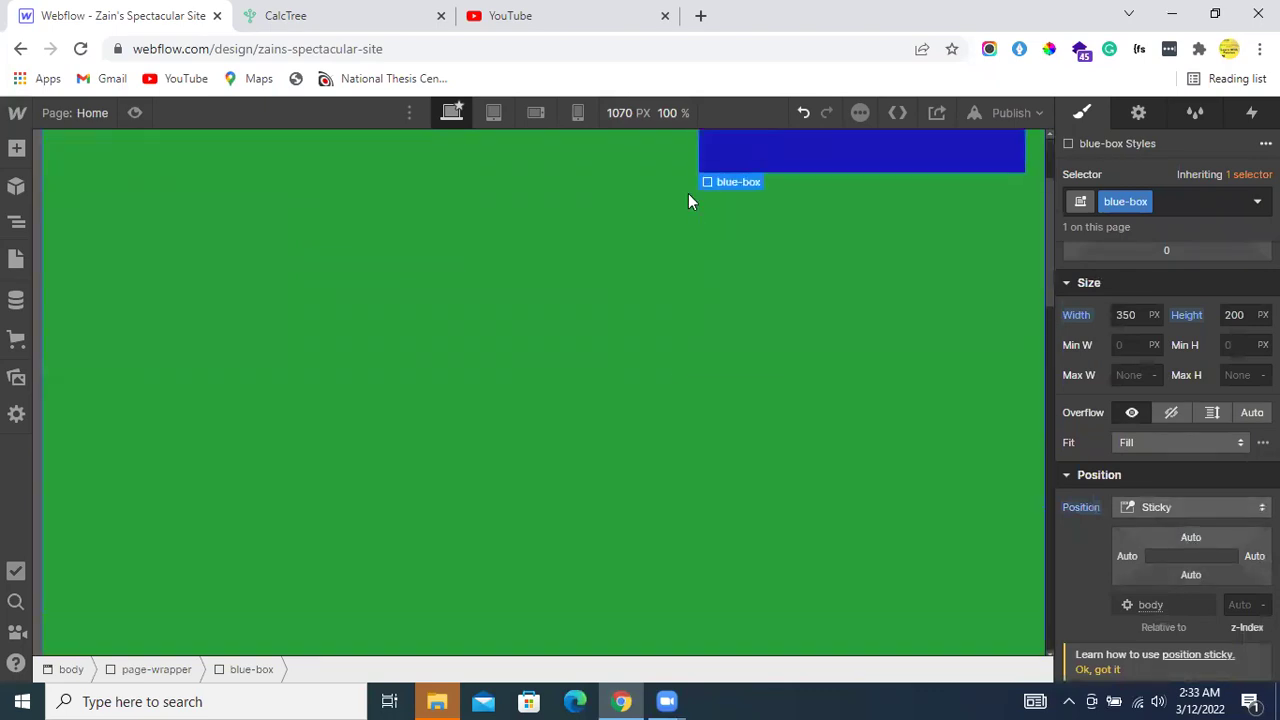
# Set the sticky box's top offset to 0 px and scroll to confirm it pins.
pyautogui.click(1192, 538)
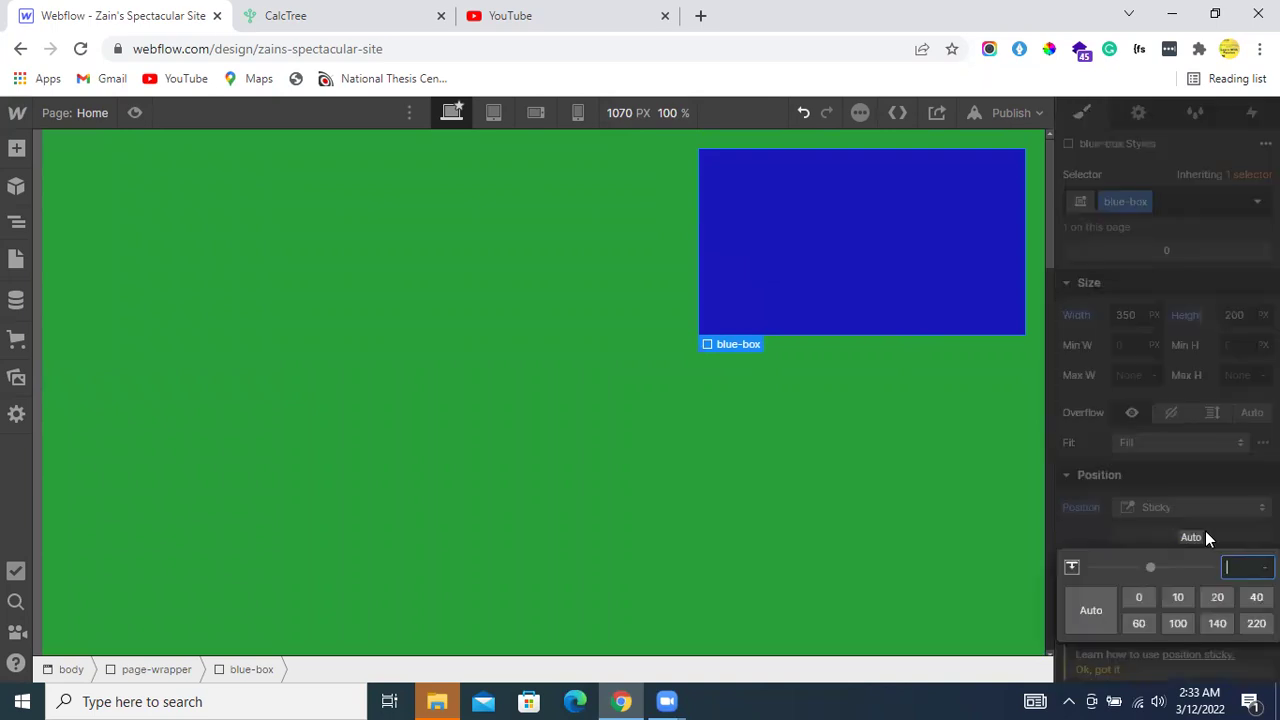
pyautogui.click(1149, 594)
pyautogui.scroll(-5, 640, 340)
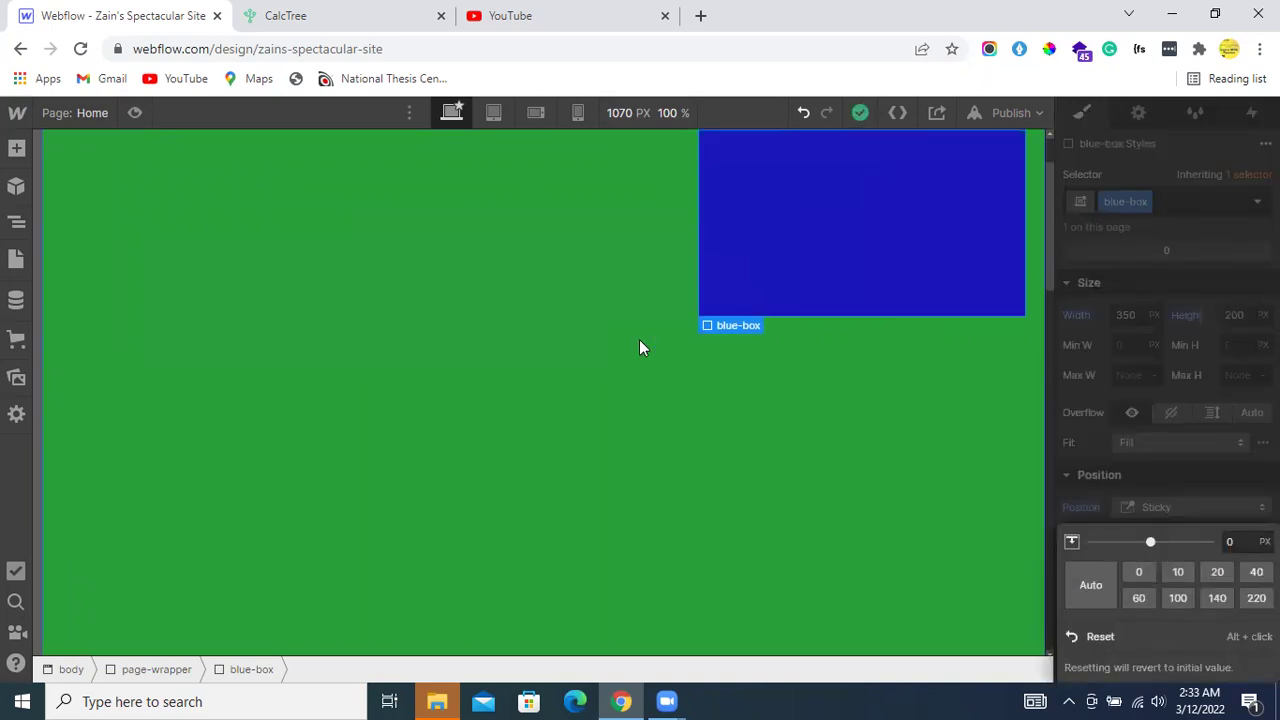
pyautogui.scroll(4, 640, 348)
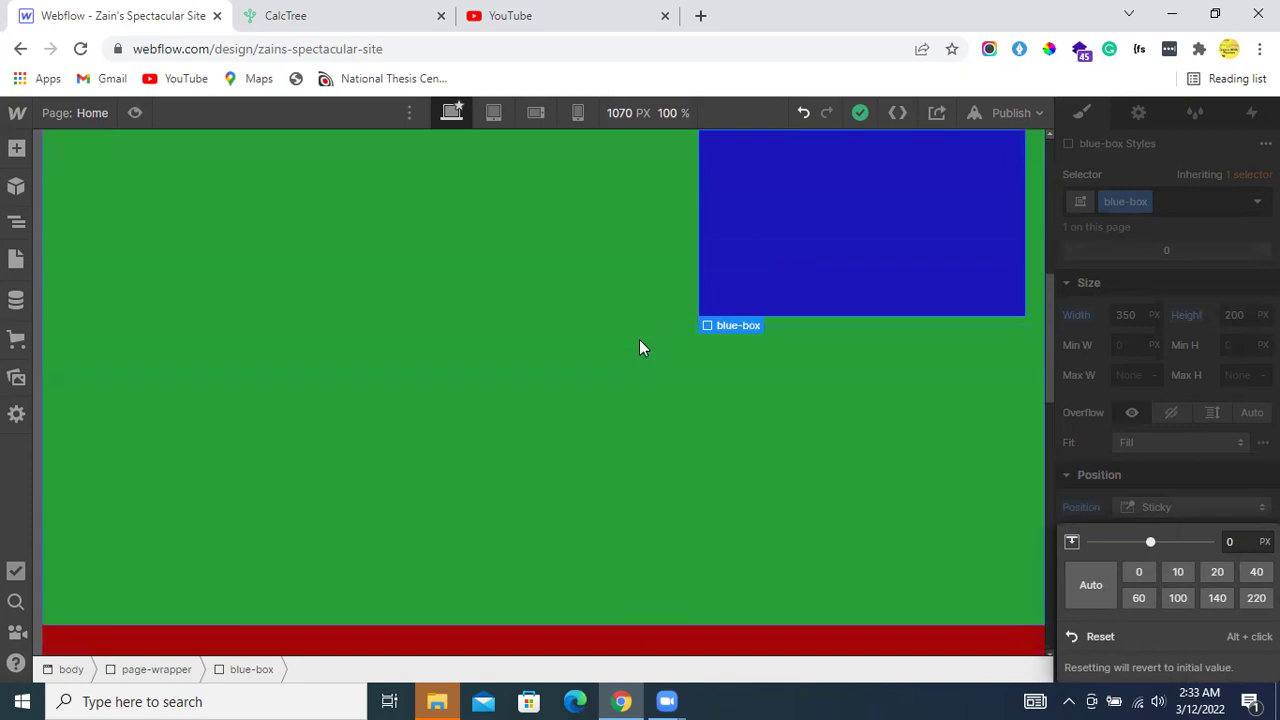
pyautogui.scroll(-5, 640, 348)
pyautogui.scroll(5, 640, 348)
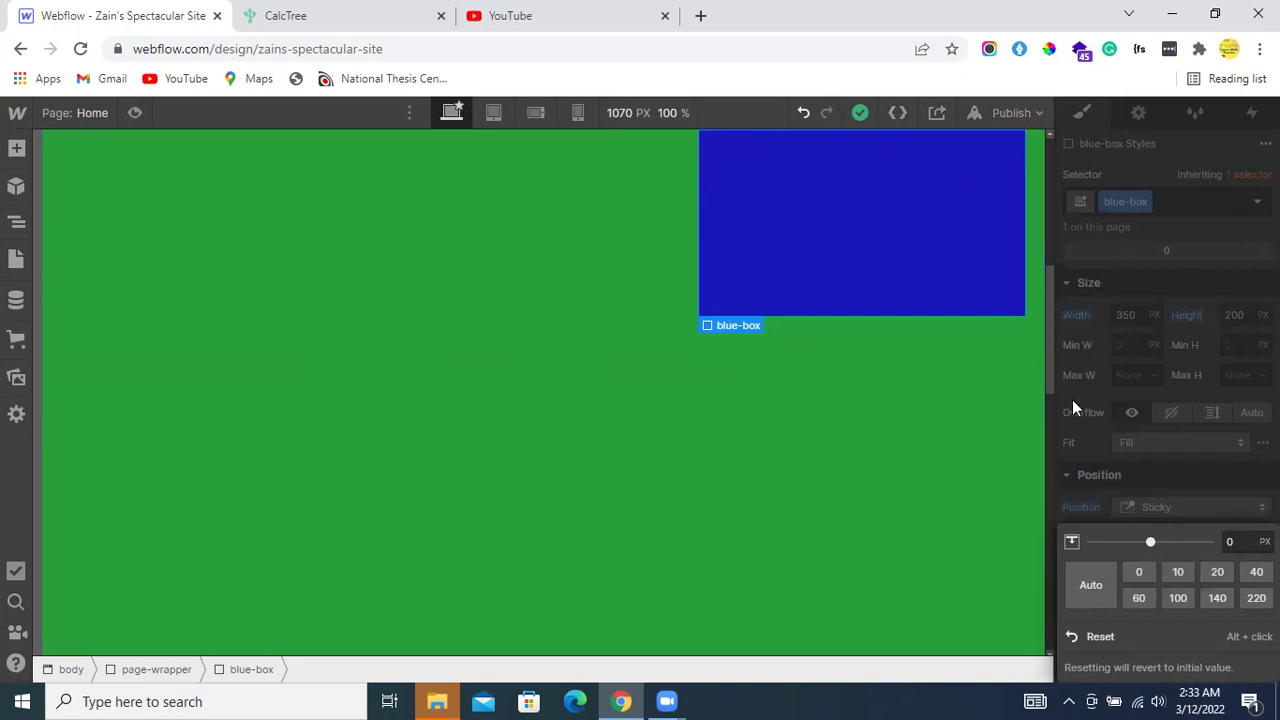
# Switch the top offset to the 20 px preset and scroll to confirm the box pins below the top.
pyautogui.click(1218, 571)
pyautogui.scroll(-6, 615, 298)
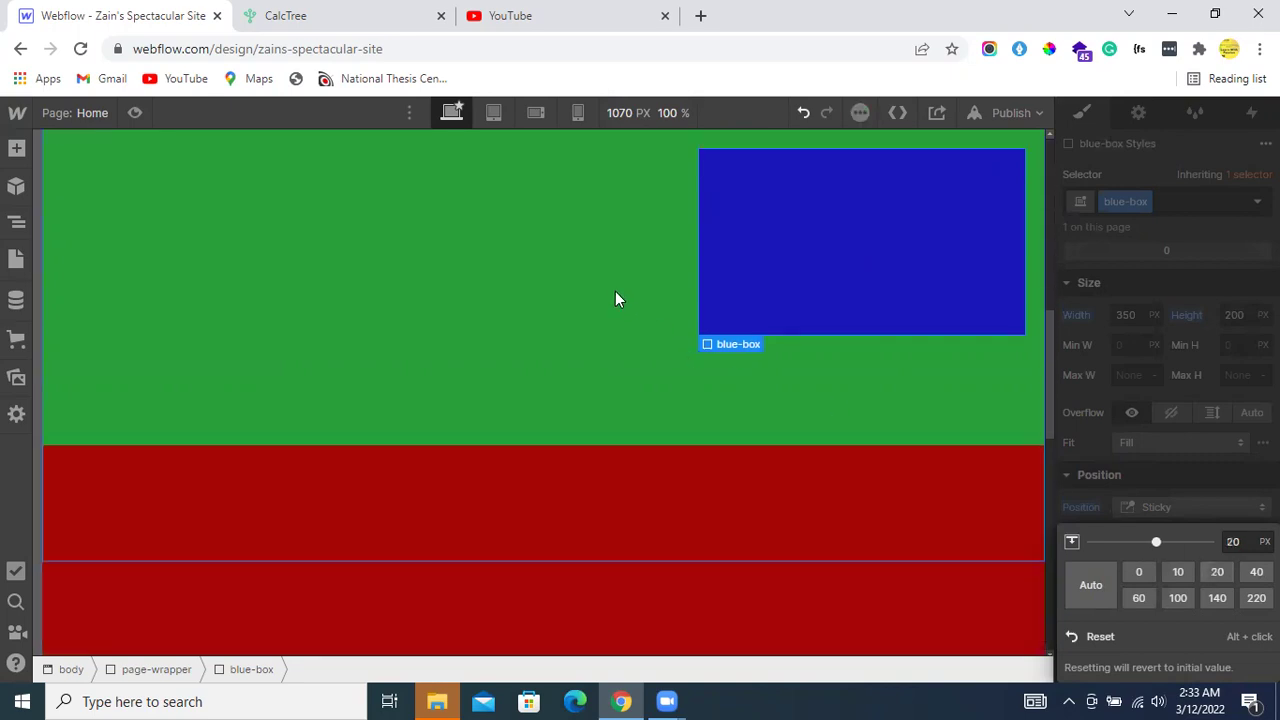
pyautogui.scroll(2, 615, 298)
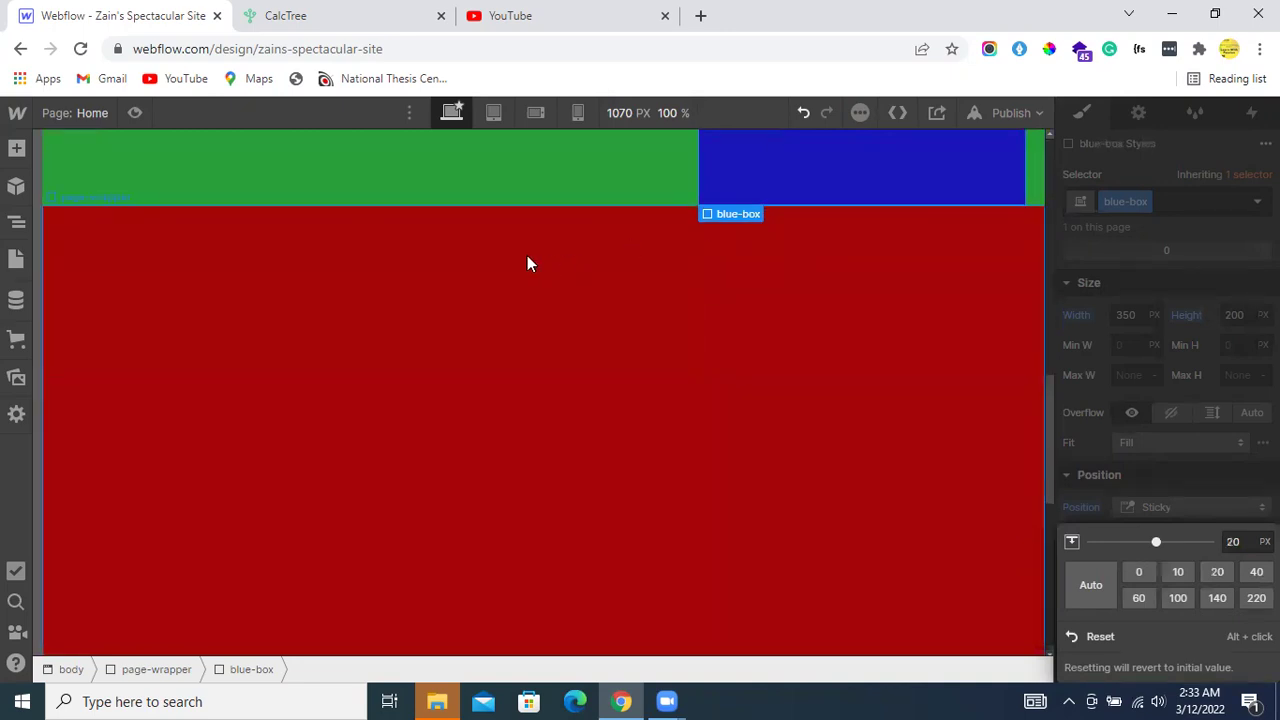
pyautogui.scroll(-2, 527, 264)
pyautogui.scroll(4, 600, 240)
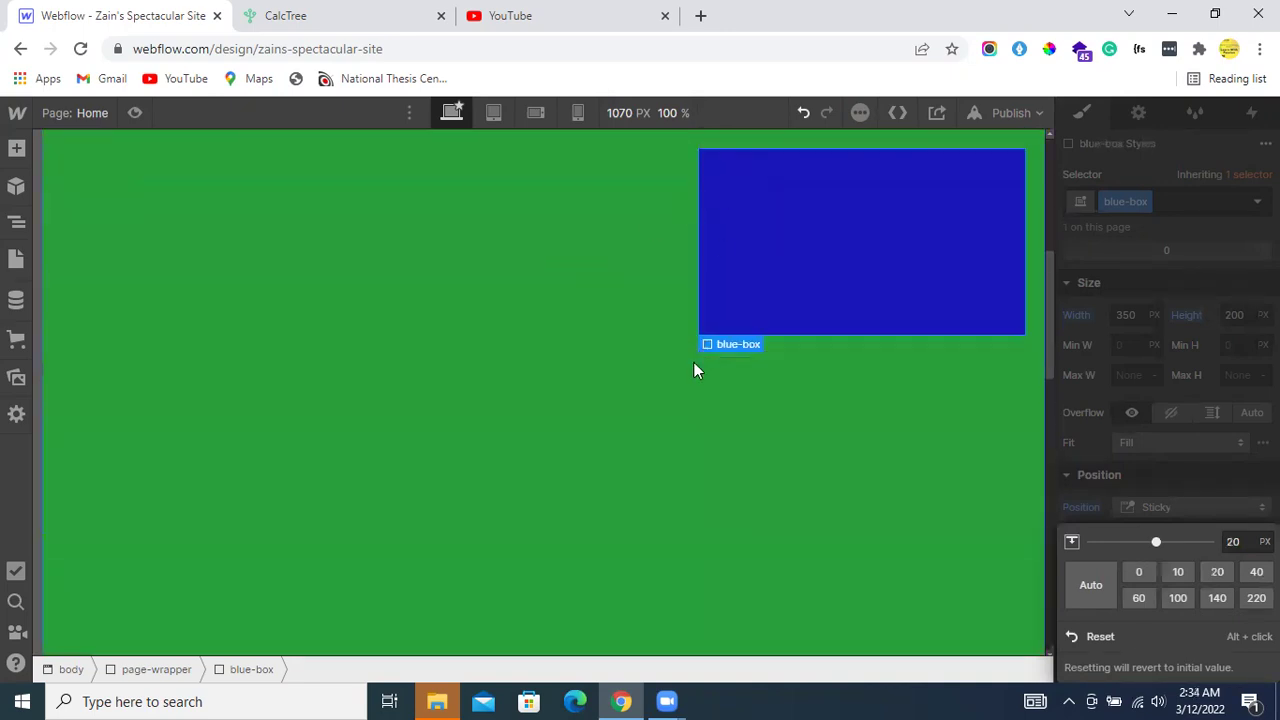
pyautogui.scroll(3, 697, 370)
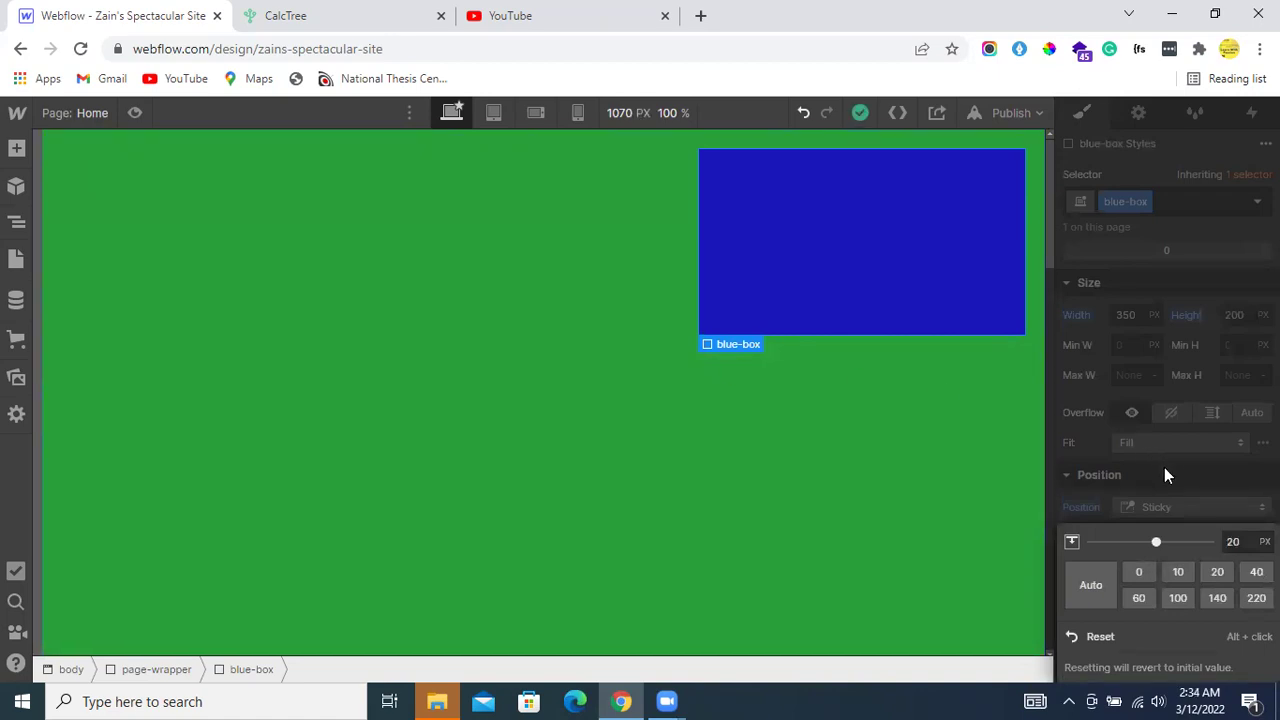
pyautogui.scroll(3, 1151, 484)
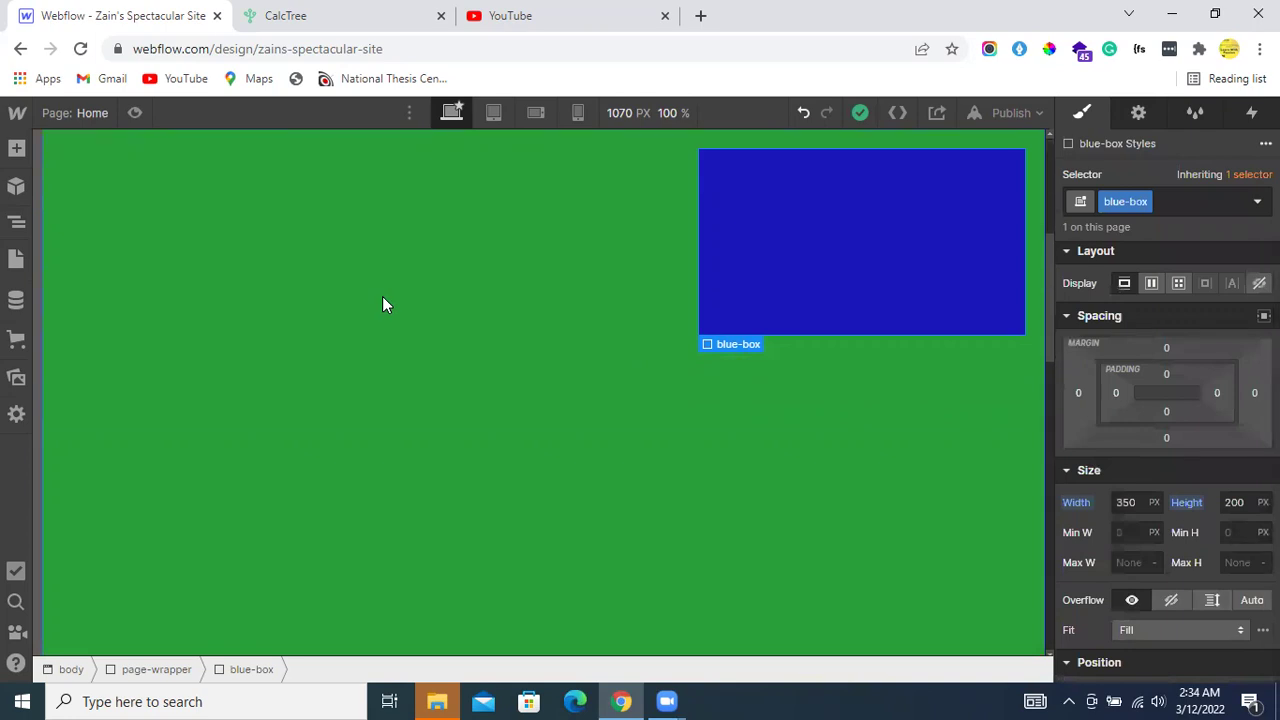
pyautogui.scroll(-4, 382, 304)
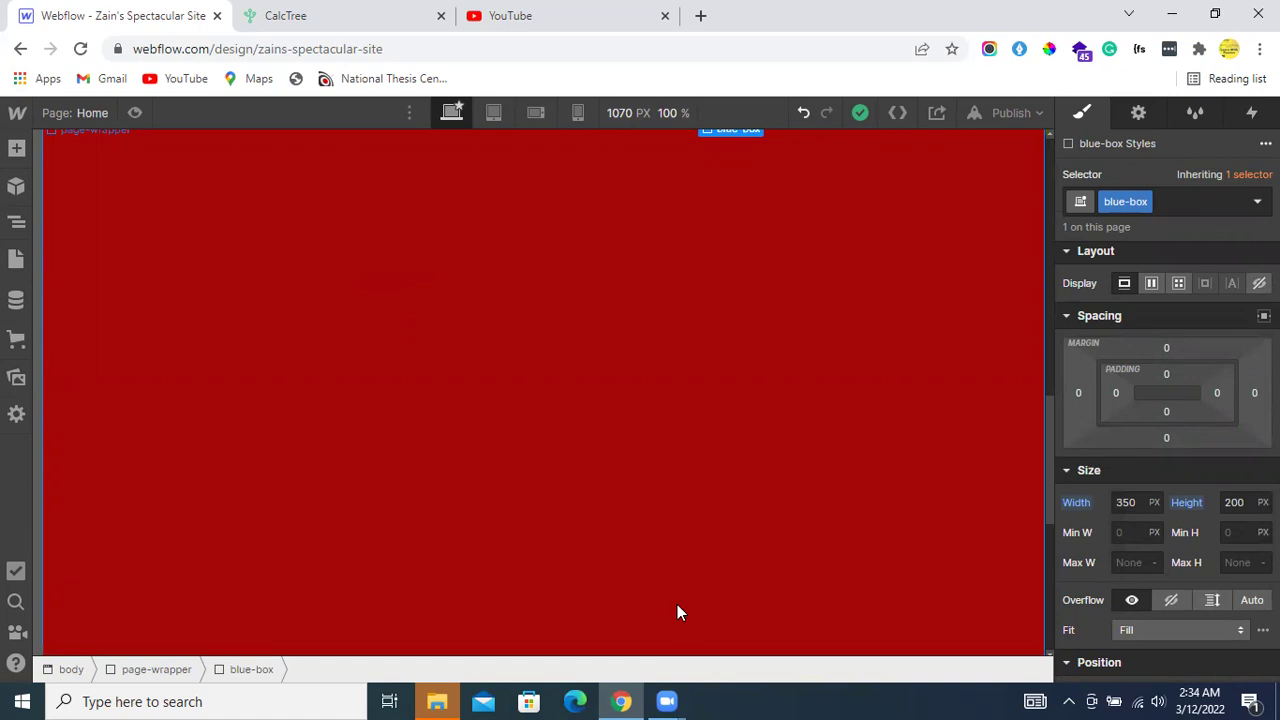
pyautogui.moveTo(667, 700)
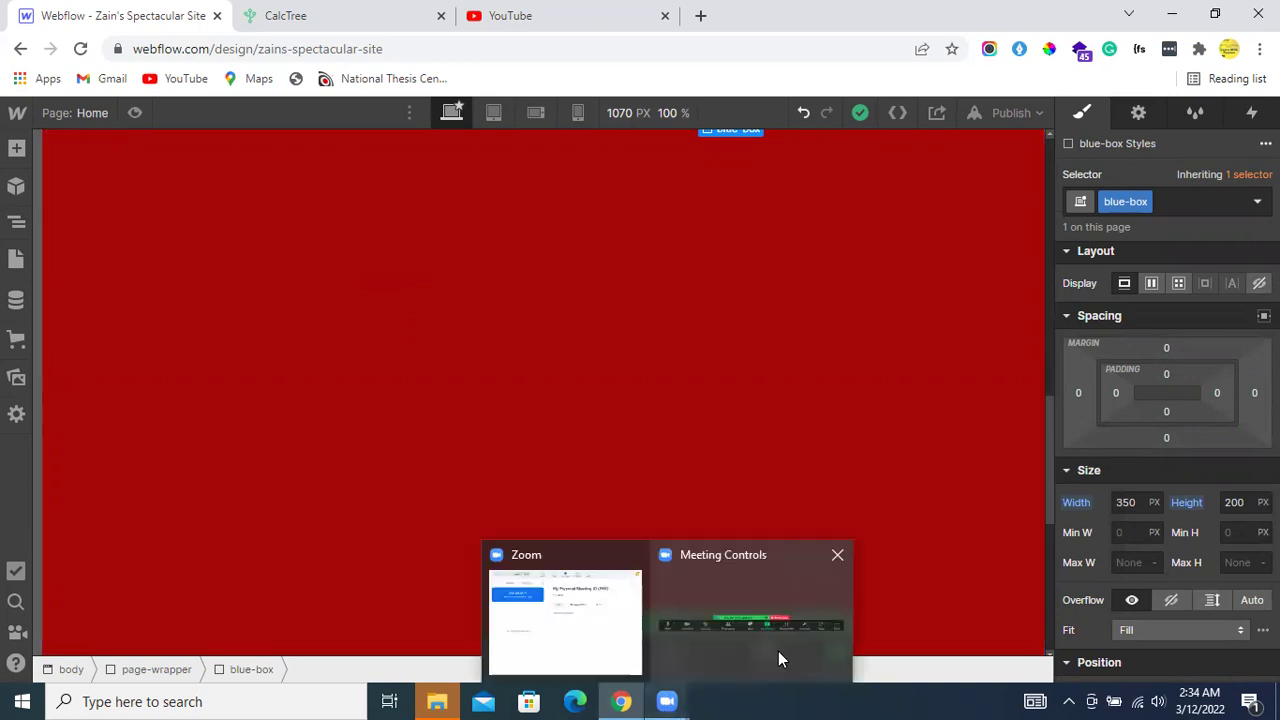